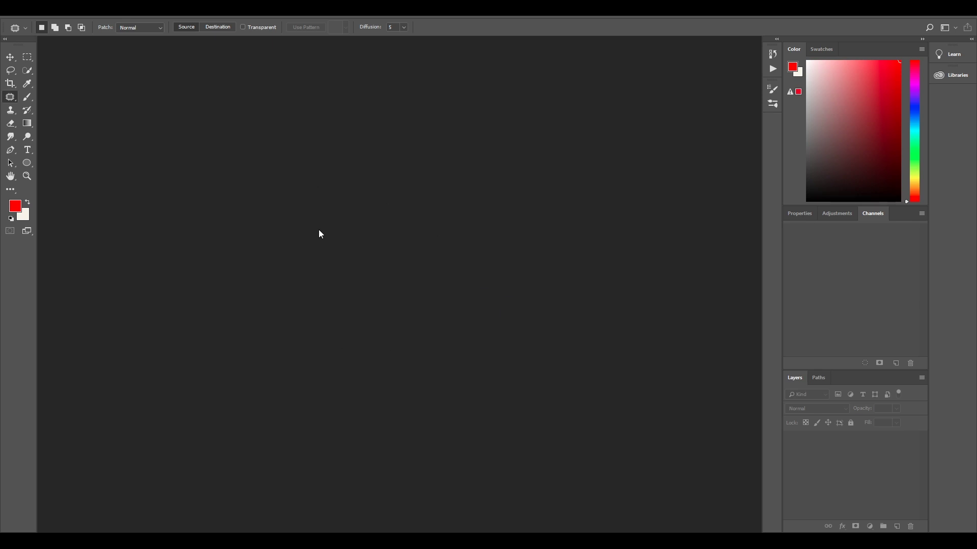
- Open HDRI_Stictched_NoTripod_NoSun_v002.tif from the HDRI_Stitched folder
{"action": "left_click", "coordinate": [24, 10]}
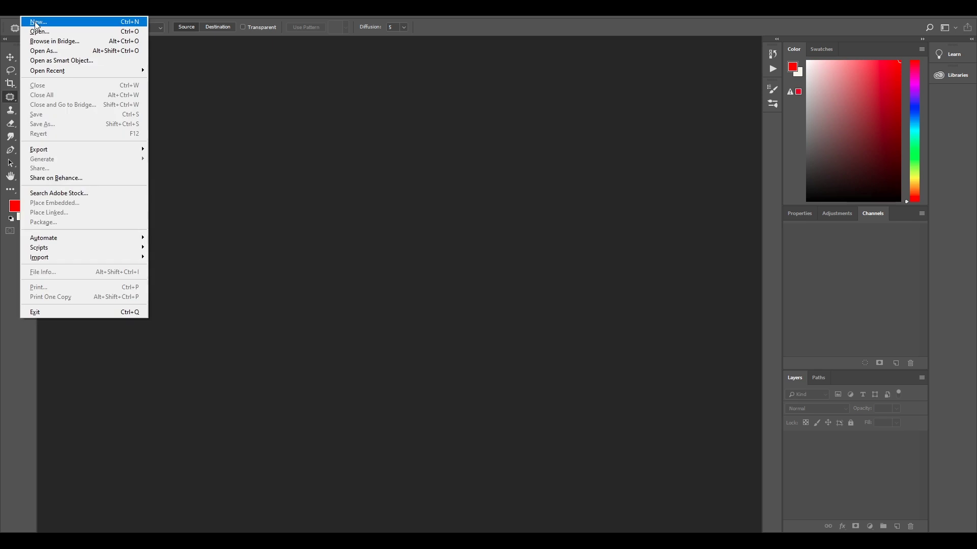
{"action": "left_click", "coordinate": [41, 30]}
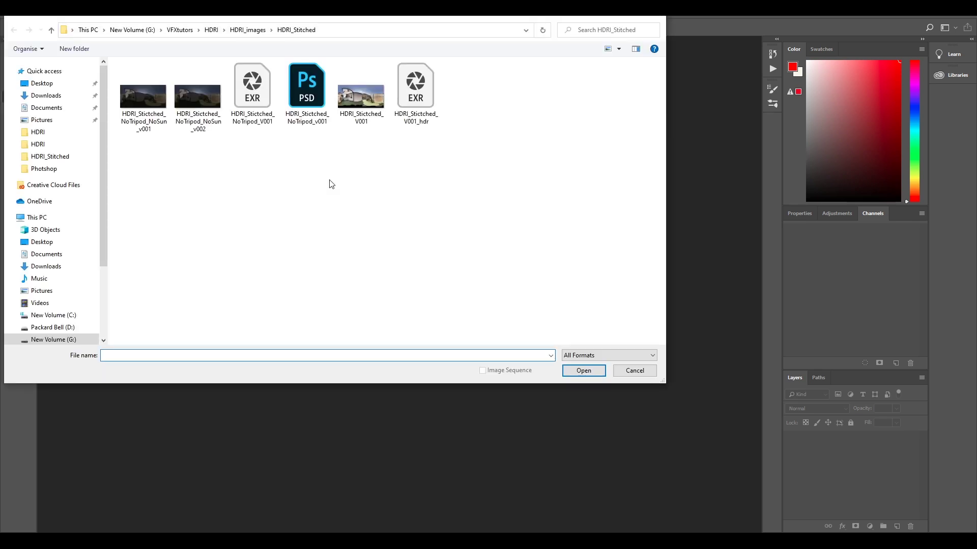
{"action": "left_click_drag", "start_coordinate": [327, 22], "coordinate": [369, 100]}
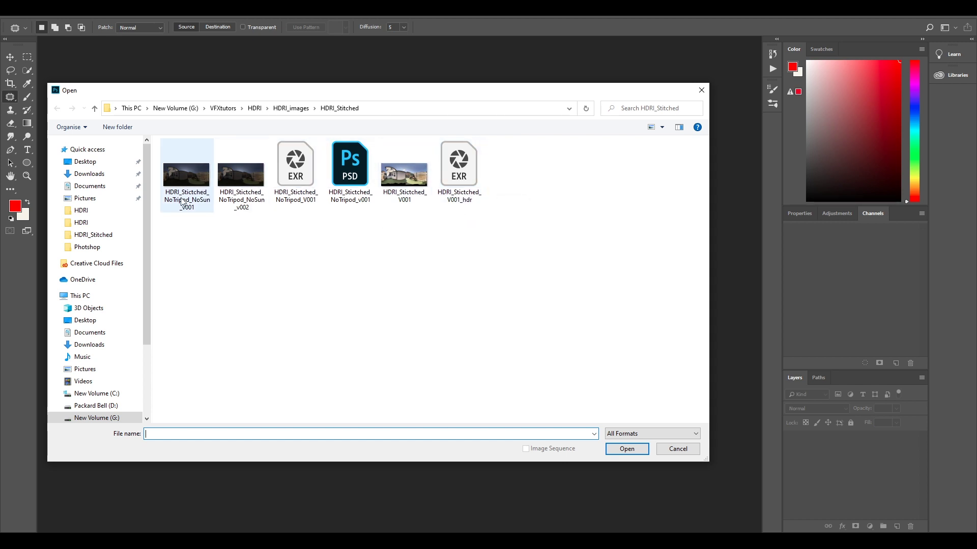
{"action": "left_click", "coordinate": [241, 207]}
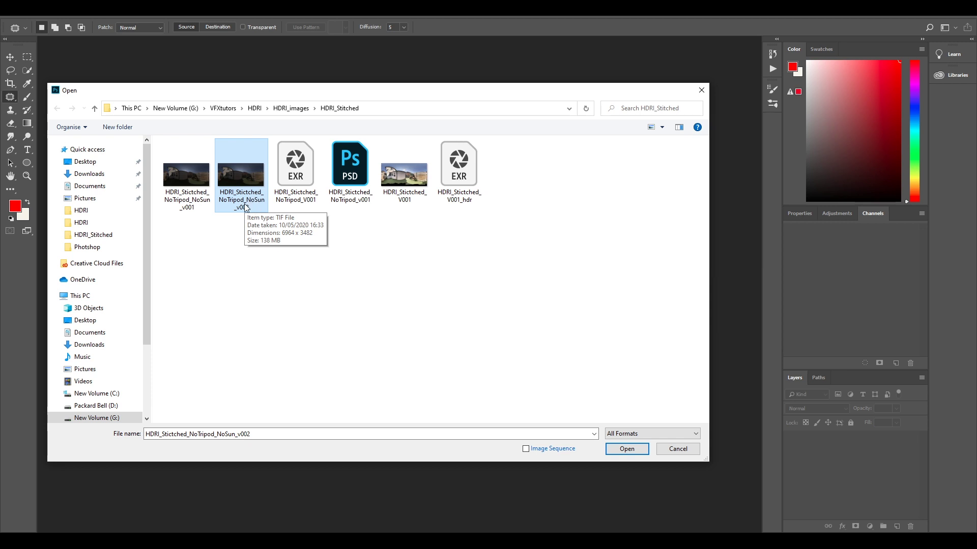
{"action": "left_click", "coordinate": [626, 449]}
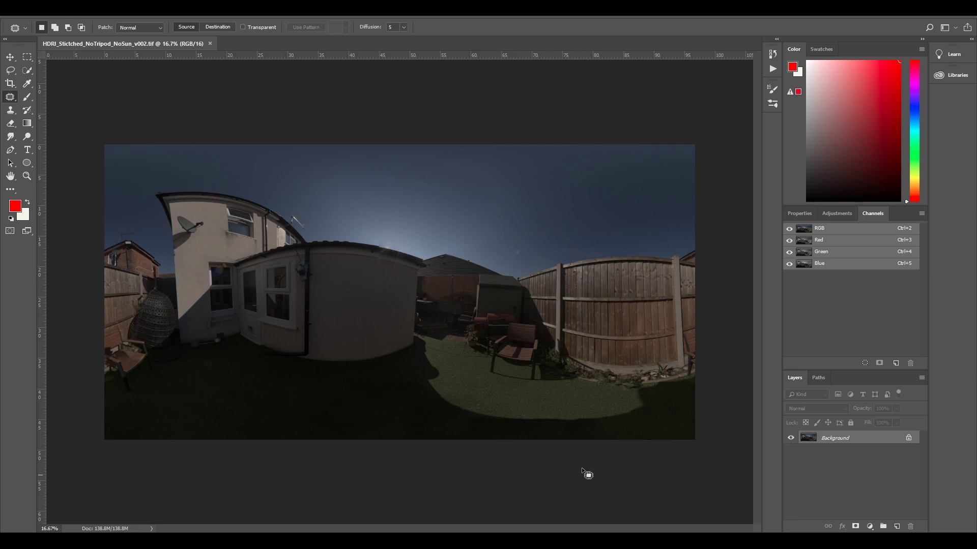
{"action": "scroll", "coordinate": [514, 380], "scroll_direction": "up", "scroll_amount": 1}
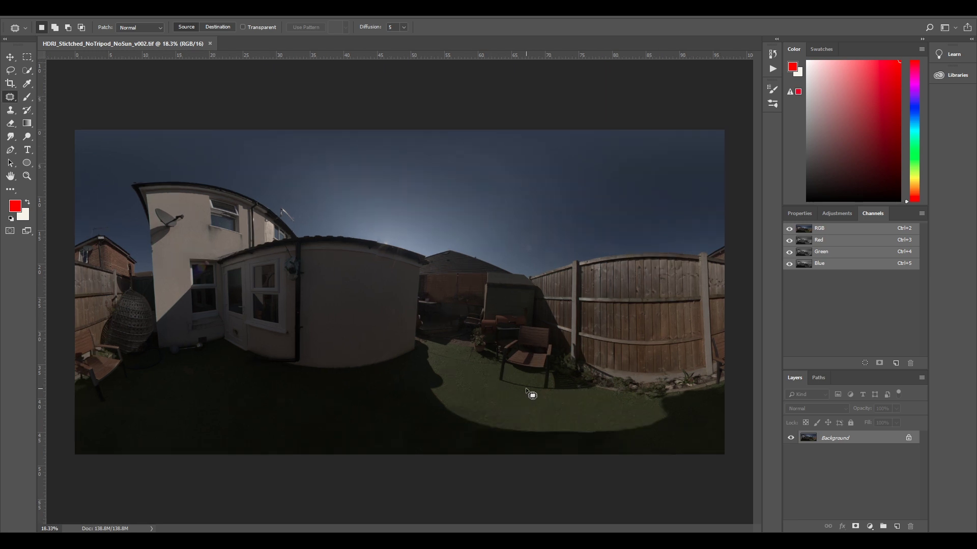
- Duplicate the Background layer as Background copy, with the original Background hidden
{"action": "right_click", "coordinate": [831, 441]}
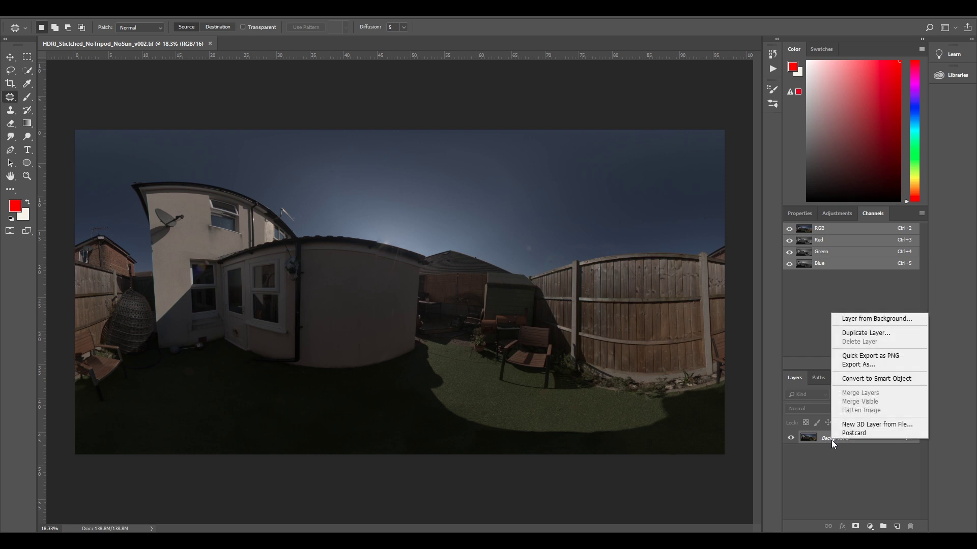
{"action": "left_click", "coordinate": [863, 335]}
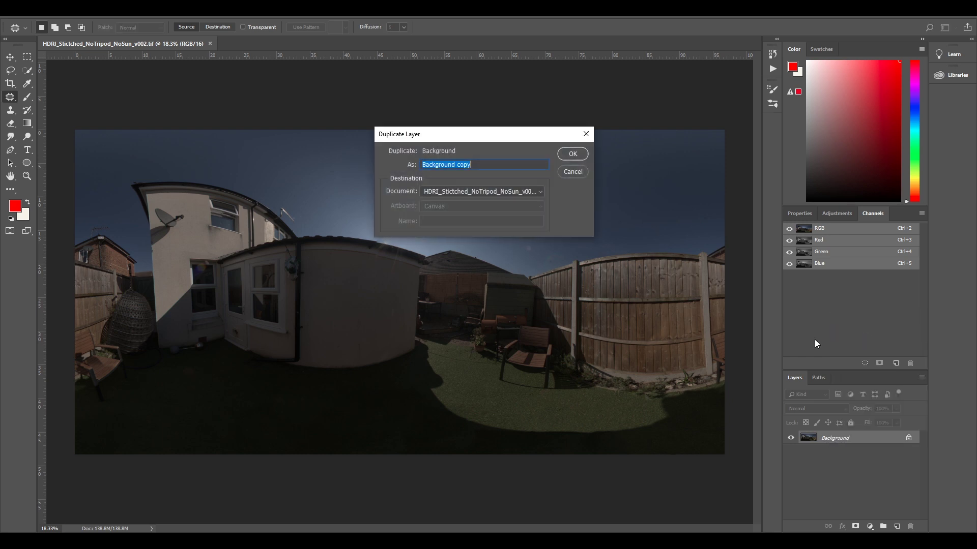
{"action": "left_click", "coordinate": [571, 154]}
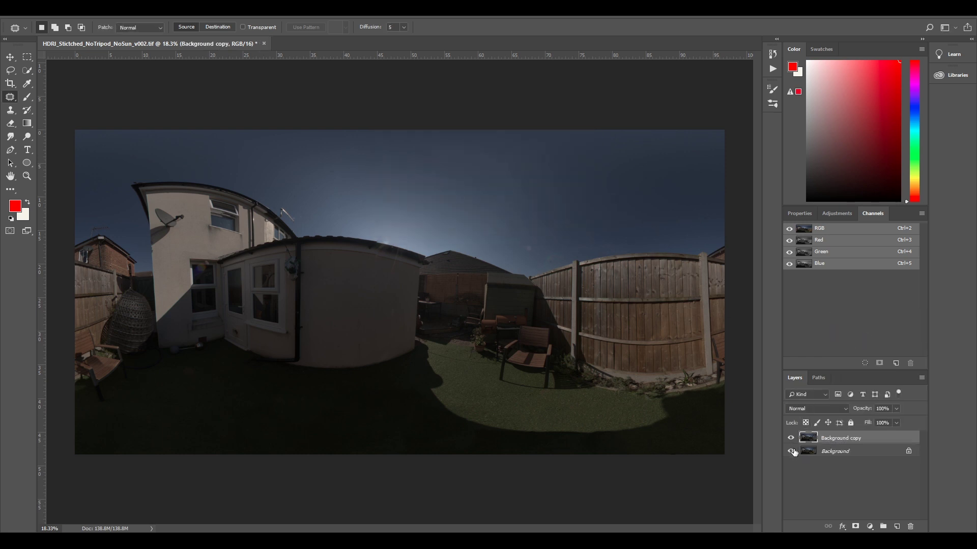
{"action": "scroll", "coordinate": [509, 372], "scroll_direction": "up", "scroll_amount": 2}
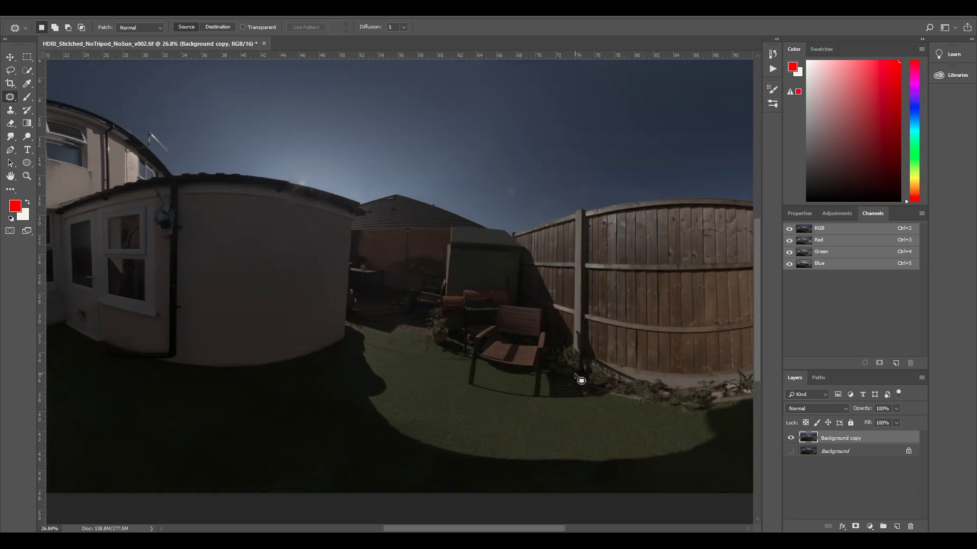
{"action": "scroll", "coordinate": [661, 371], "scroll_direction": "down", "scroll_amount": 1}
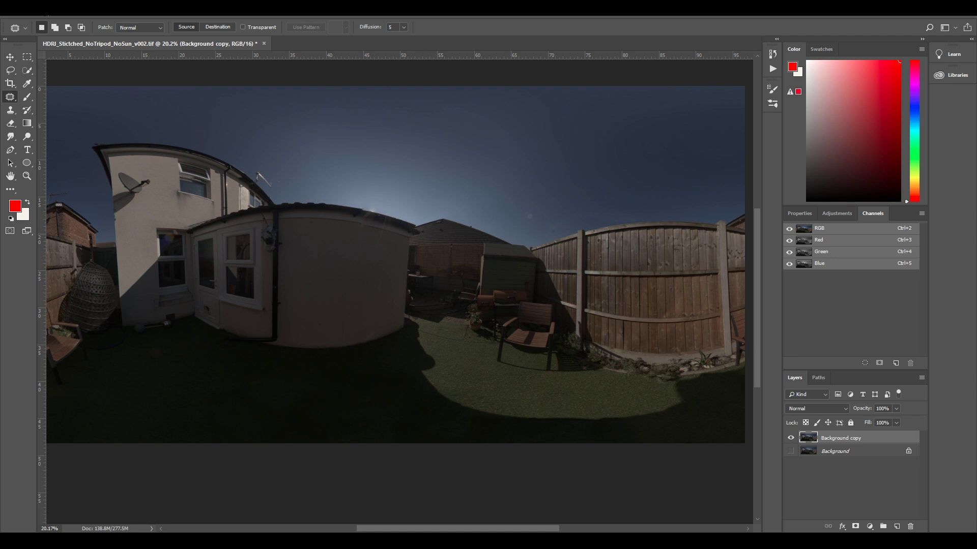
- Open PlateRef/Chair_BG011001.exr, accepting the default EXR alpha options
{"action": "left_click", "coordinate": [28, 16]}
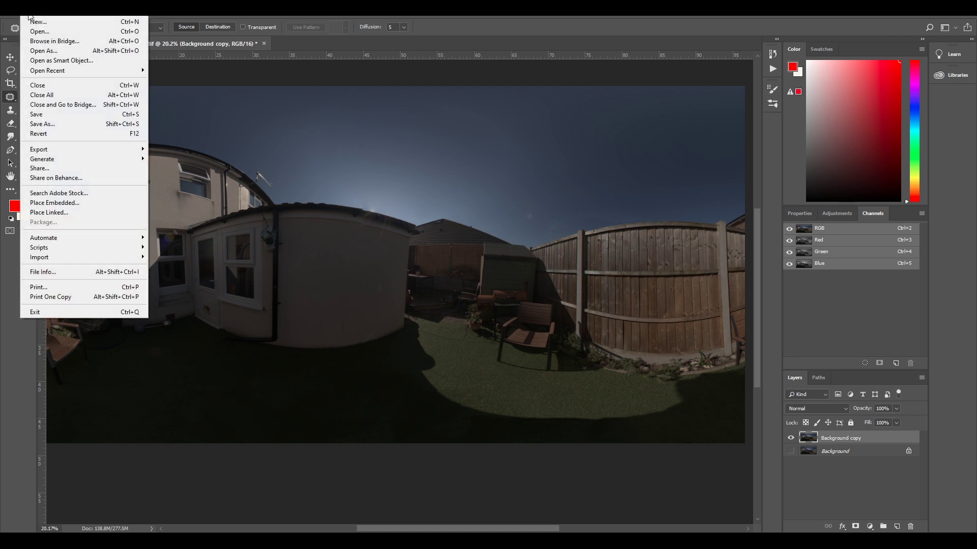
{"action": "left_click", "coordinate": [41, 27]}
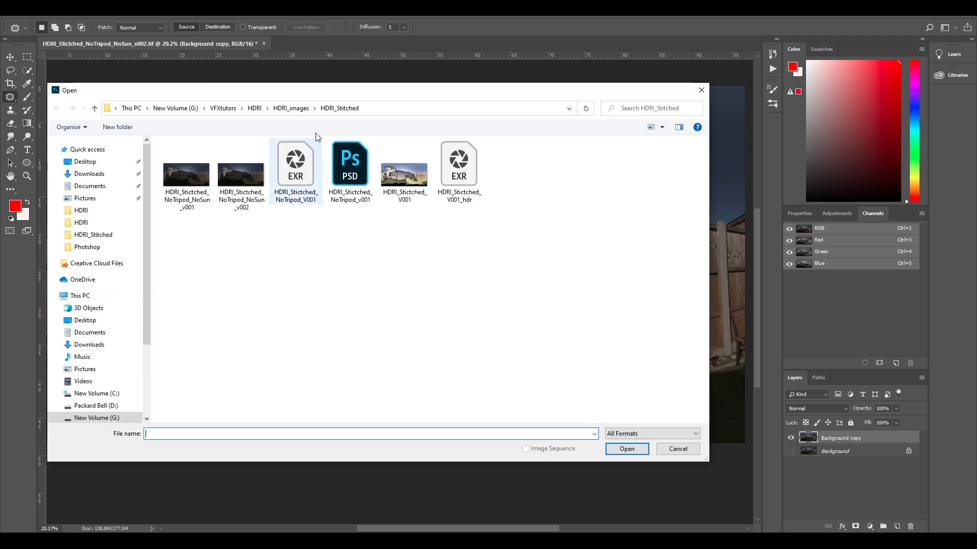
{"action": "left_click", "coordinate": [300, 109]}
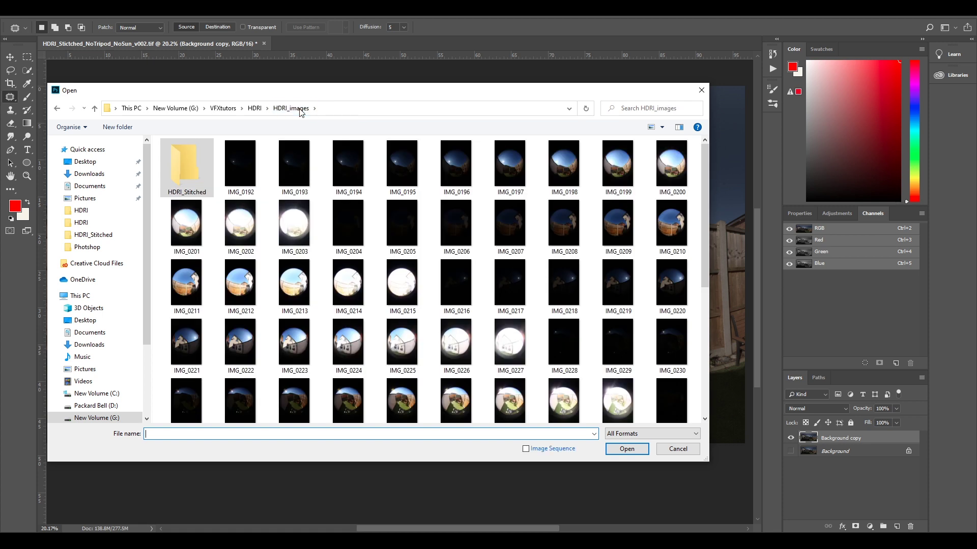
{"action": "left_click", "coordinate": [255, 109]}
{"action": "double_click", "coordinate": [189, 172]}
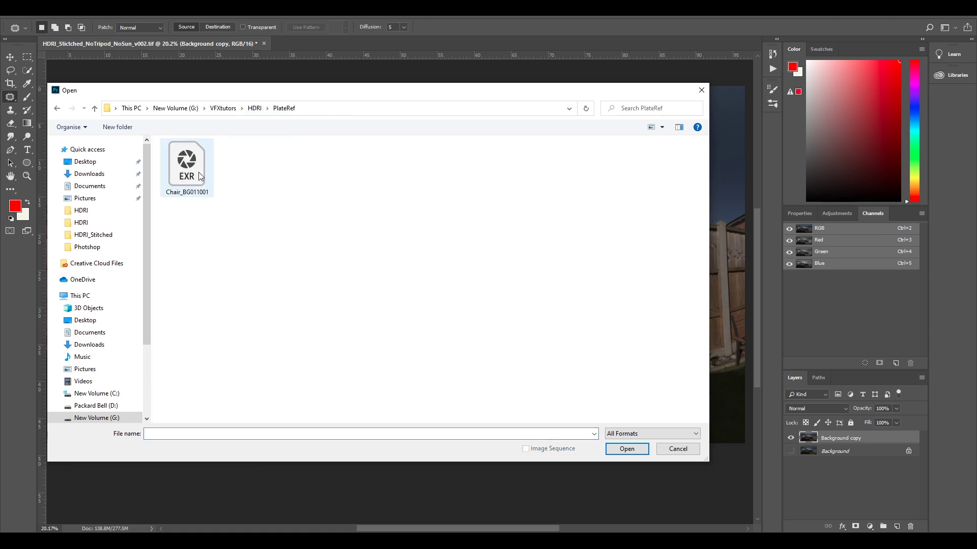
{"action": "left_click", "coordinate": [181, 194]}
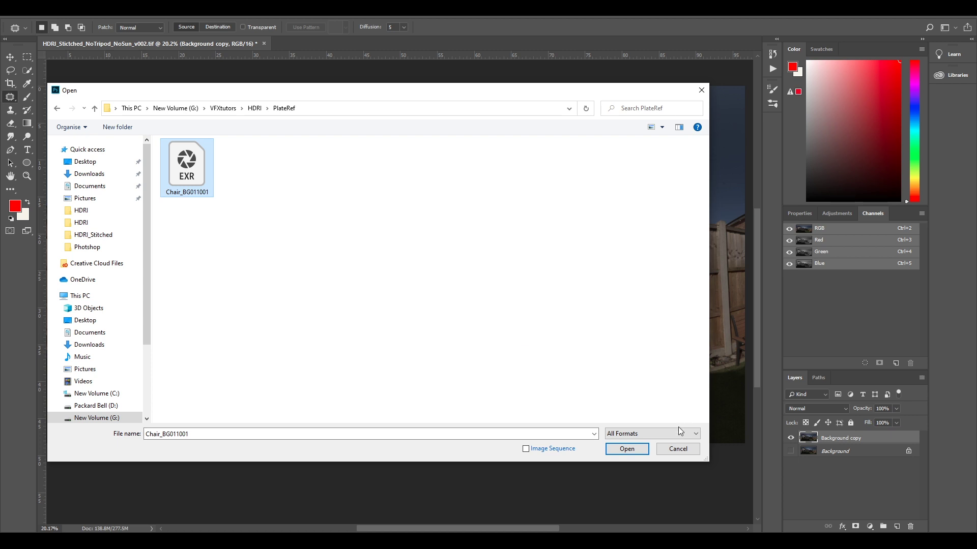
{"action": "left_click", "coordinate": [636, 451]}
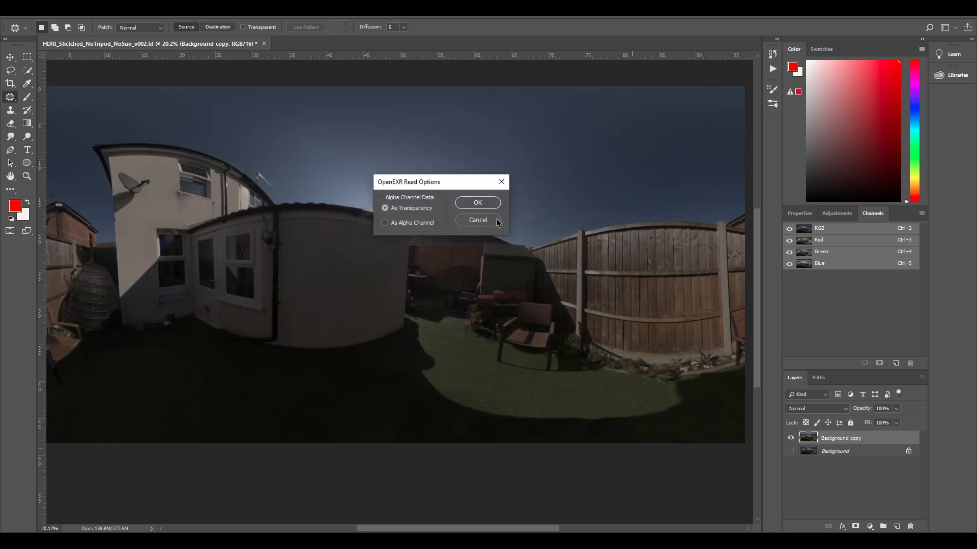
{"action": "left_click", "coordinate": [480, 201]}
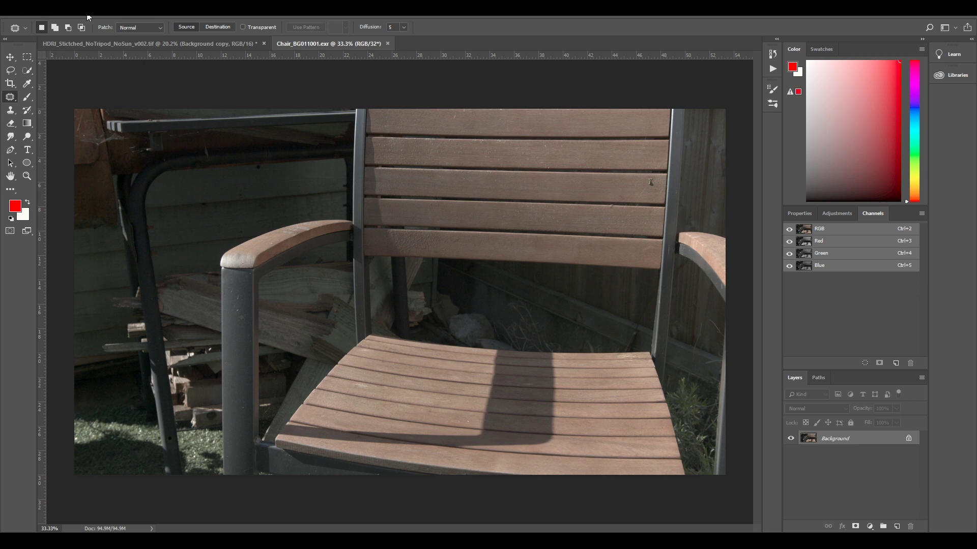
- Select all of the chair image, copy it, then deselect
{"action": "left_click", "coordinate": [138, 17]}
{"action": "left_click", "coordinate": [134, 30]}
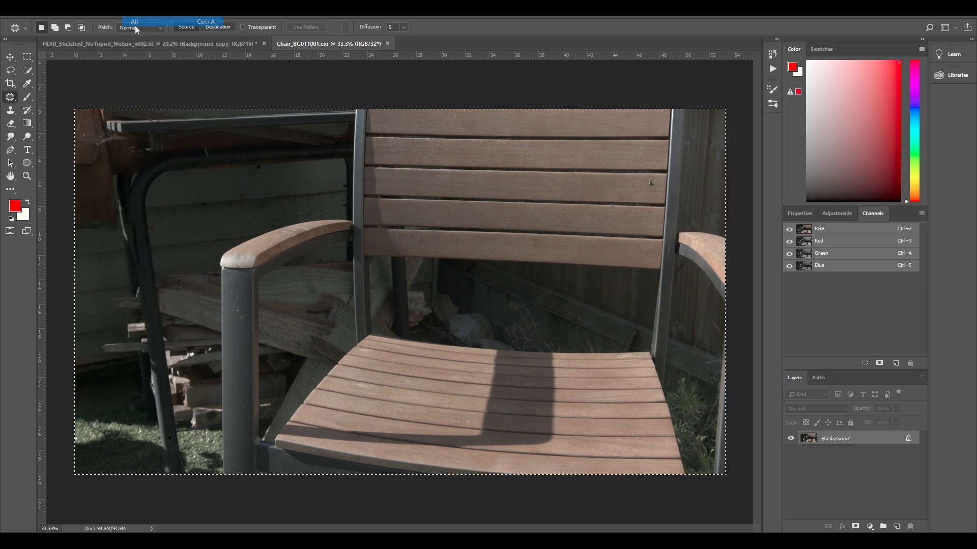
{"action": "left_click", "coordinate": [45, 8]}
{"action": "left_click", "coordinate": [66, 79]}
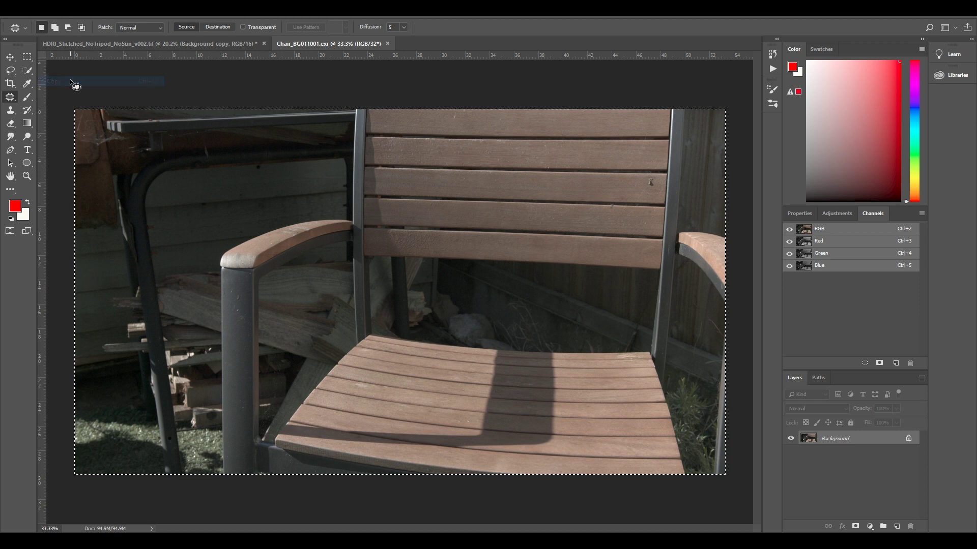
{"action": "key", "text": "ctrl+d"}
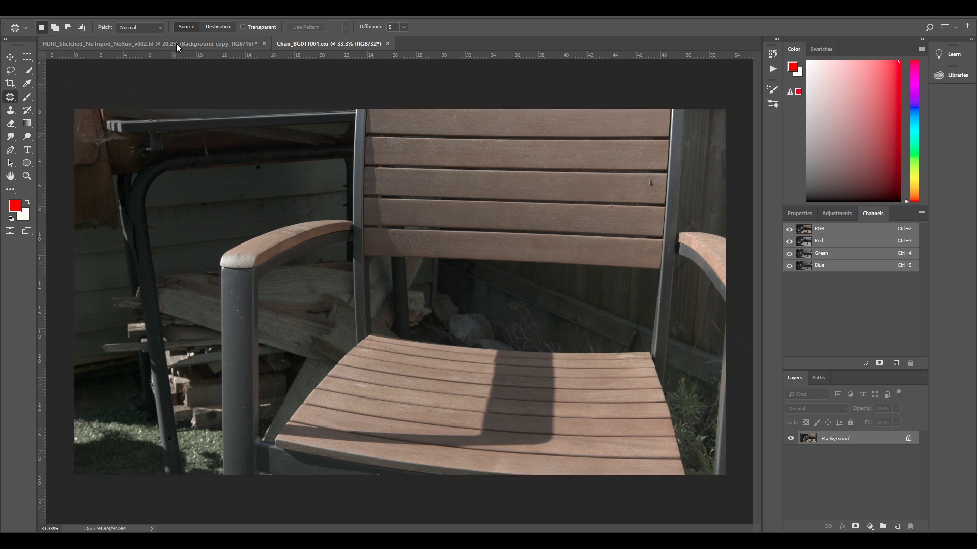
- Paste the chair image into the garden panorama as Layer 1 and move it up-left
{"action": "left_click", "coordinate": [158, 44]}
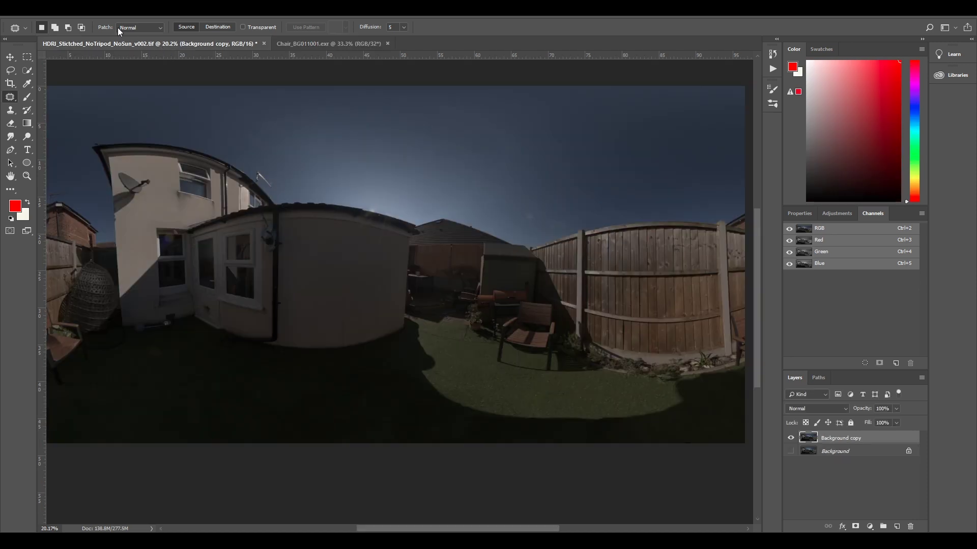
{"action": "left_click", "coordinate": [43, 17]}
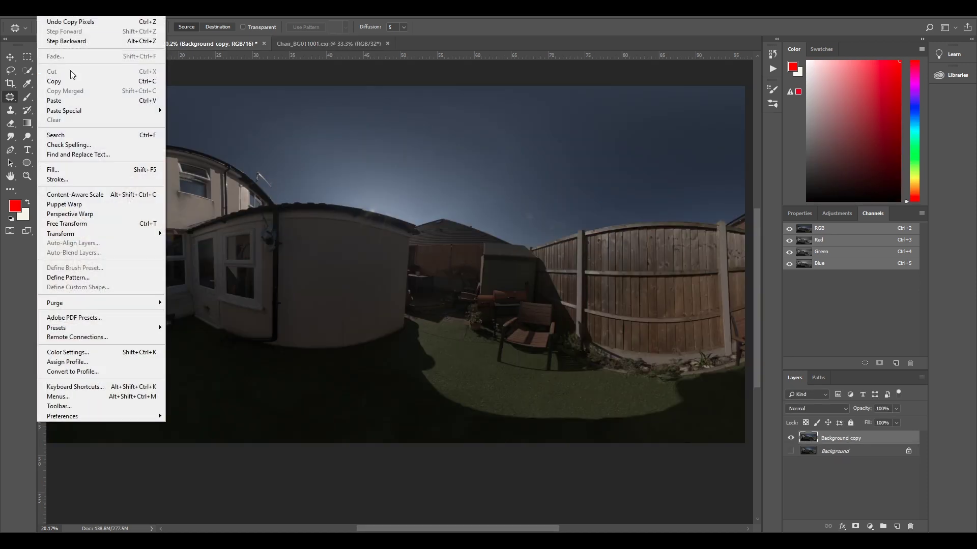
{"action": "left_click", "coordinate": [74, 99]}
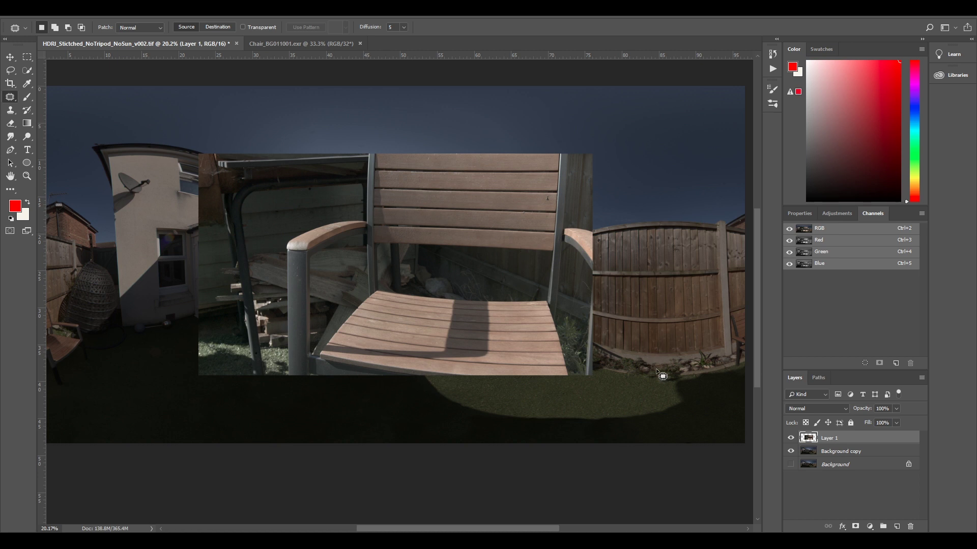
{"action": "left_click", "coordinate": [10, 57]}
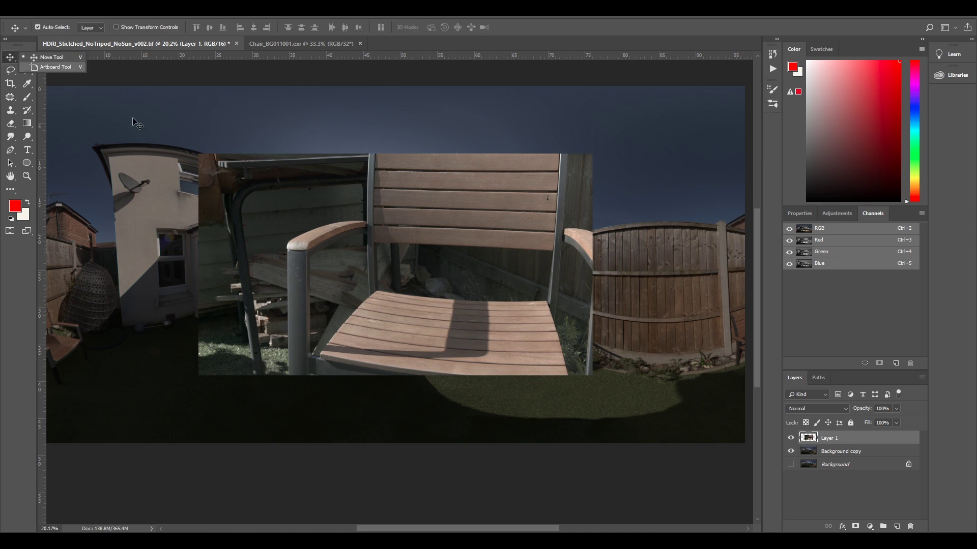
{"action": "left_click_drag", "start_coordinate": [482, 311], "coordinate": [407, 257]}
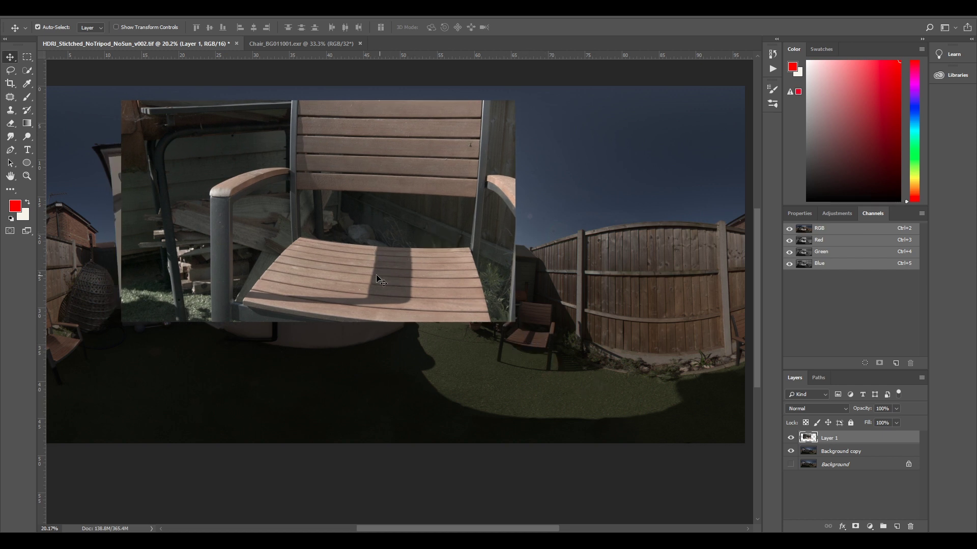
- Scale Layer 1 down to about 15.6% and move it near the garden chair
{"action": "key", "text": "ctrl+t"}
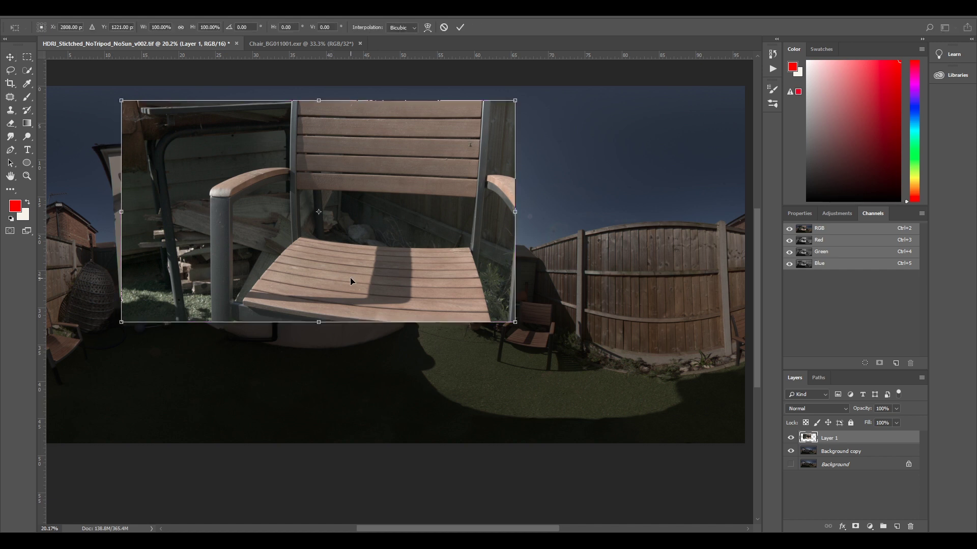
{"action": "left_click_drag", "start_coordinate": [122, 100], "coordinate": [490, 219]}
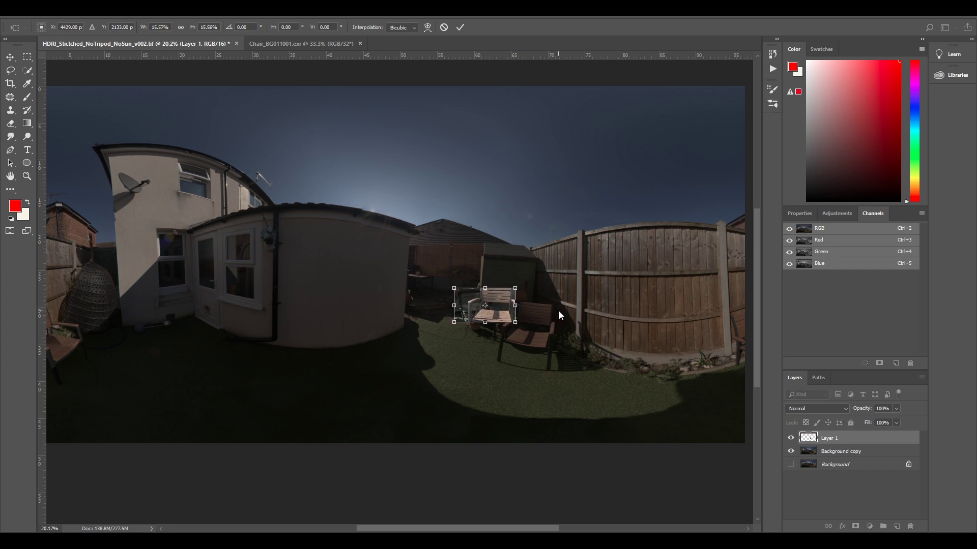
{"action": "scroll", "coordinate": [559, 310], "scroll_direction": "up", "scroll_amount": 6}
{"action": "scroll", "coordinate": [487, 314], "scroll_direction": "up", "scroll_amount": 2}
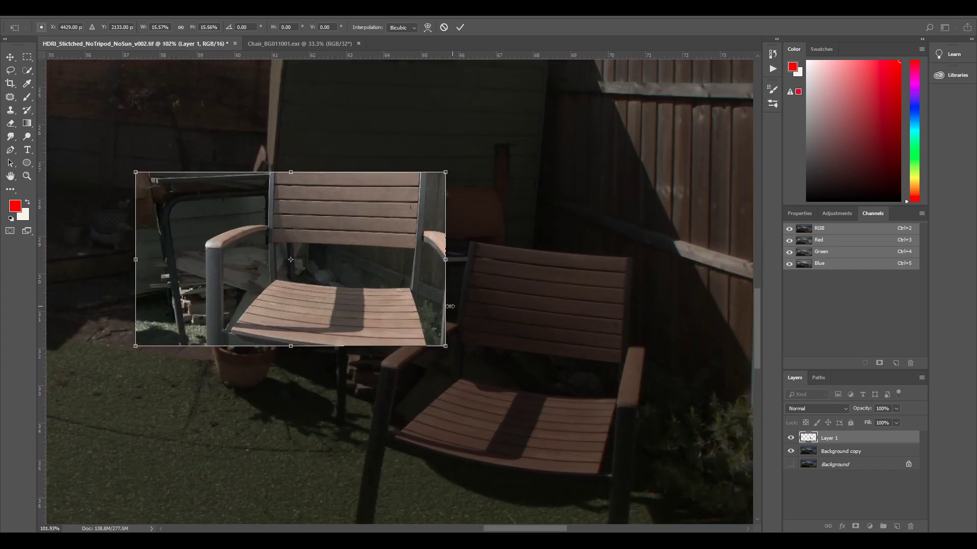
{"action": "scroll", "coordinate": [331, 280], "scroll_direction": "up", "scroll_amount": 1}
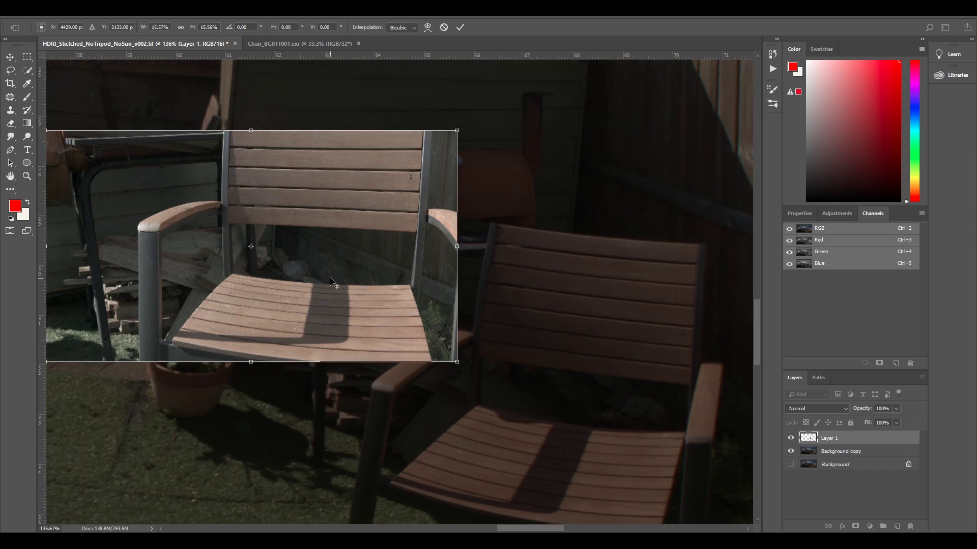
{"action": "key", "text": "Return"}
{"action": "left_click_drag", "start_coordinate": [295, 276], "coordinate": [516, 301]}
- Nudge the chair photo layer downward with Shift+Down
{"action": "scroll", "coordinate": [515, 302], "scroll_direction": "down", "scroll_amount": 3}
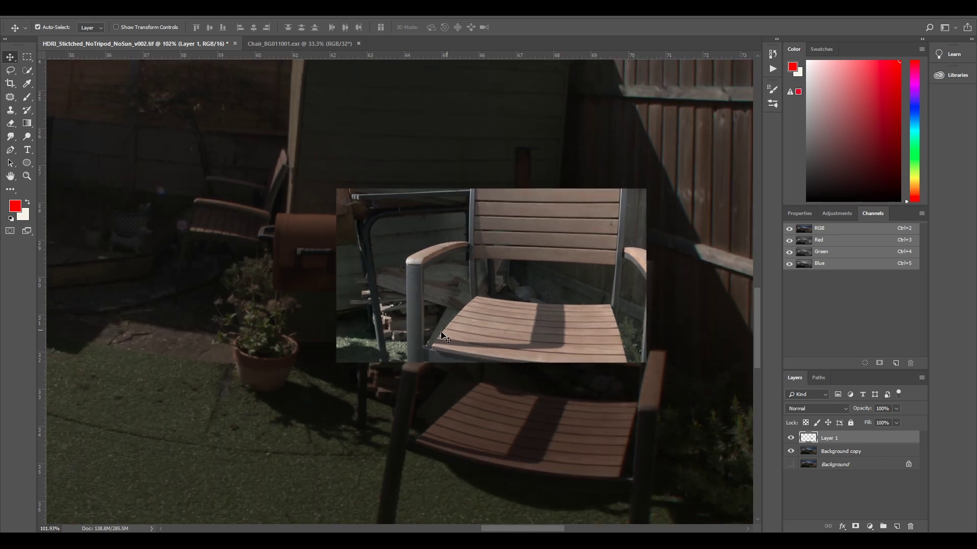
{"action": "scroll", "coordinate": [551, 383], "scroll_direction": "up", "scroll_amount": 2}
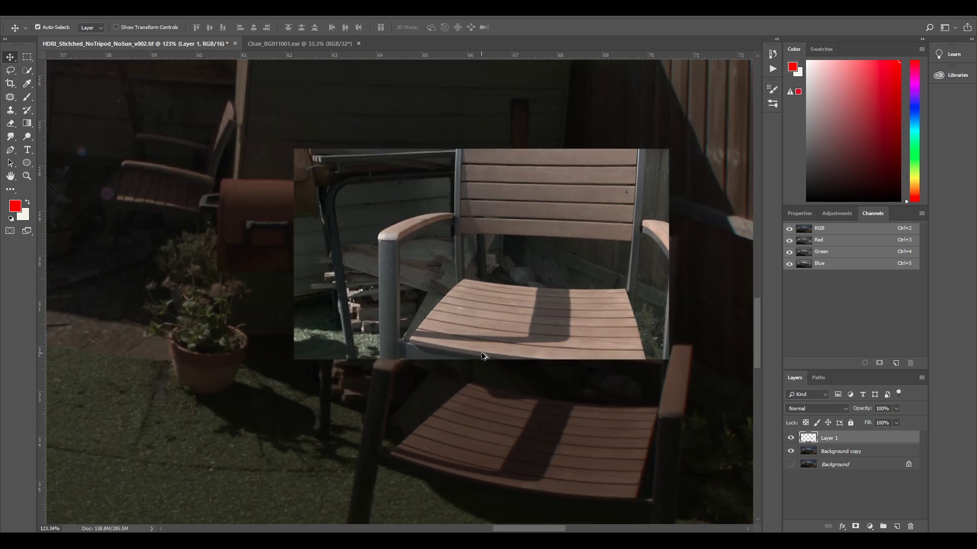
{"action": "scroll", "coordinate": [486, 358], "scroll_direction": "up", "scroll_amount": 1}
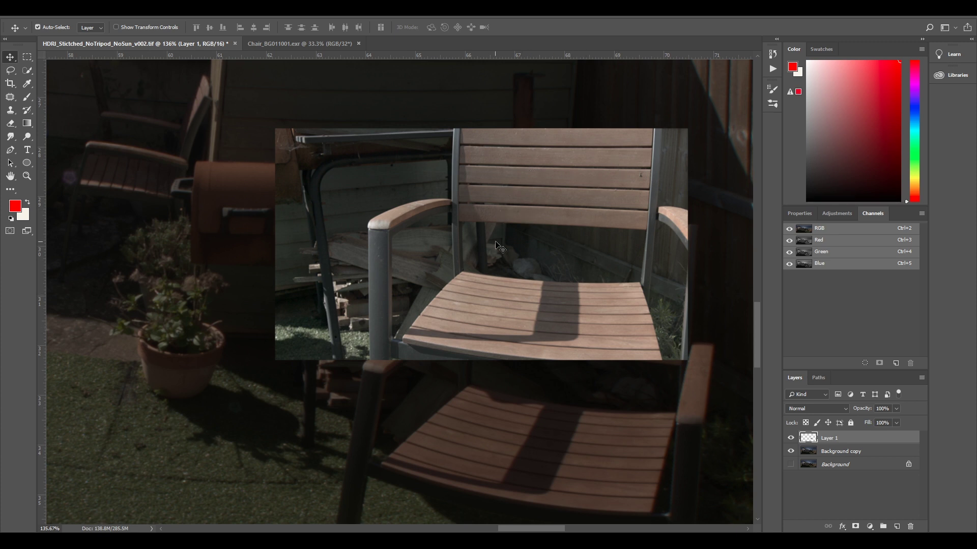
{"action": "scroll", "coordinate": [469, 429], "scroll_direction": "down", "scroll_amount": 3}
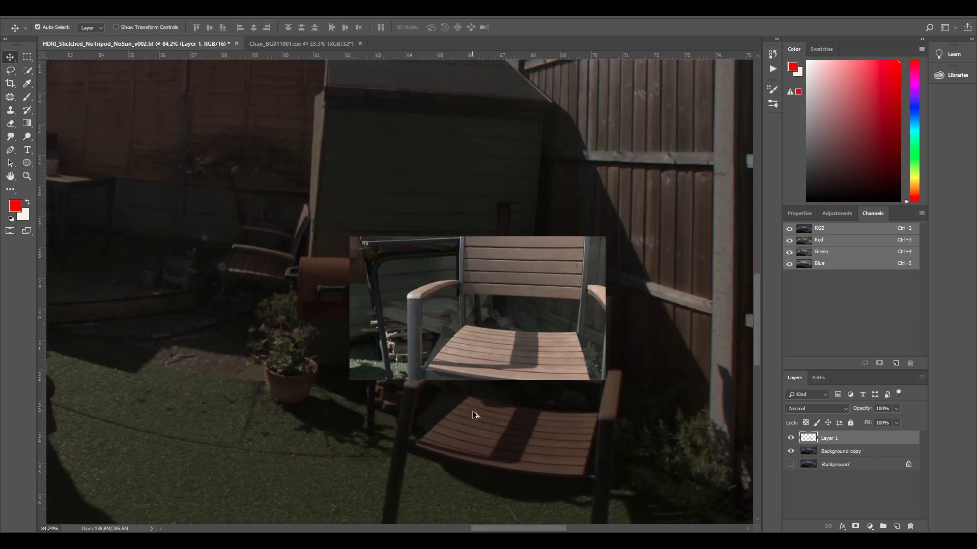
{"action": "scroll", "coordinate": [502, 416], "scroll_direction": "up", "scroll_amount": 1}
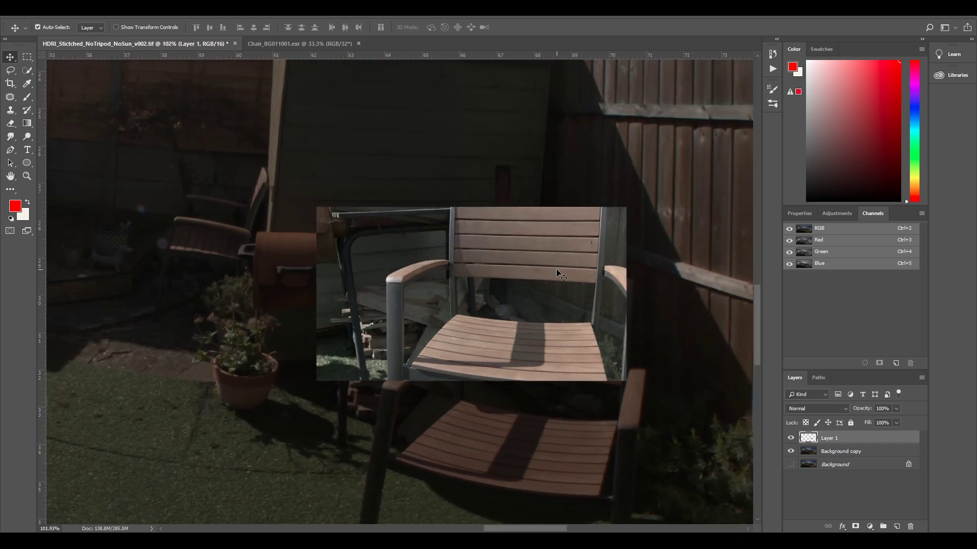
{"action": "key", "text": "shift+Down"}
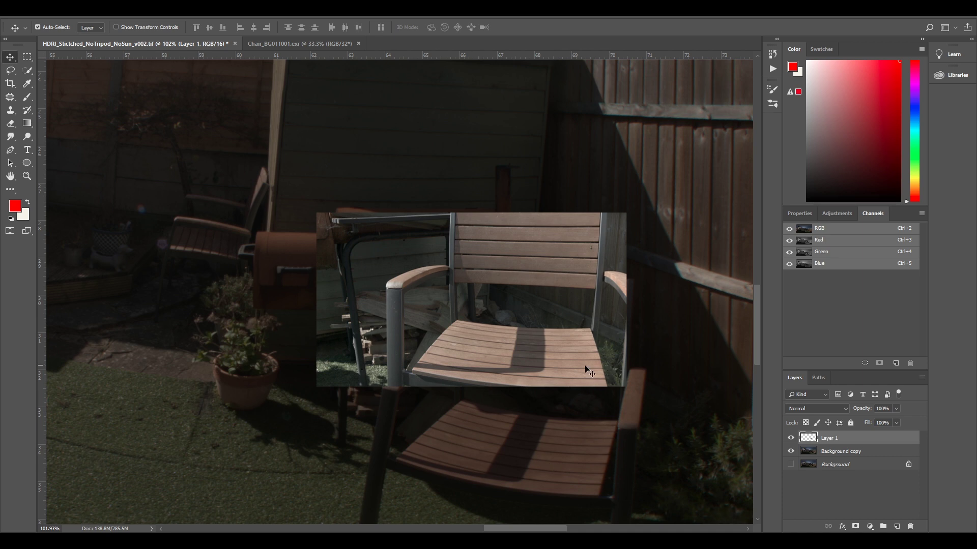
- Drag the chair photo over the garden chair's seat and backrest
{"action": "scroll", "coordinate": [532, 368], "scroll_direction": "up", "scroll_amount": 2}
{"action": "scroll", "coordinate": [319, 373], "scroll_direction": "down", "scroll_amount": 3}
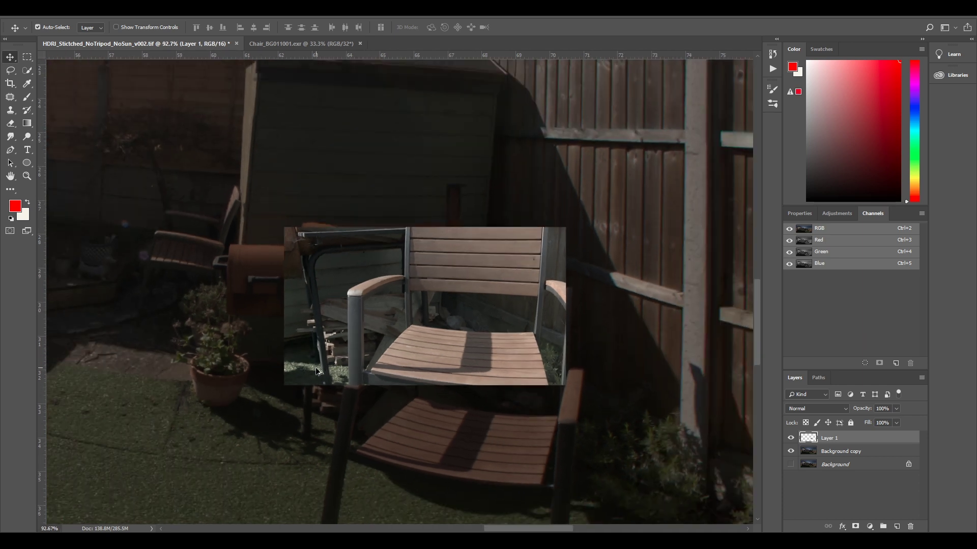
{"action": "scroll", "coordinate": [411, 432], "scroll_direction": "up", "scroll_amount": 2}
{"action": "scroll", "coordinate": [422, 434], "scroll_direction": "up", "scroll_amount": 2}
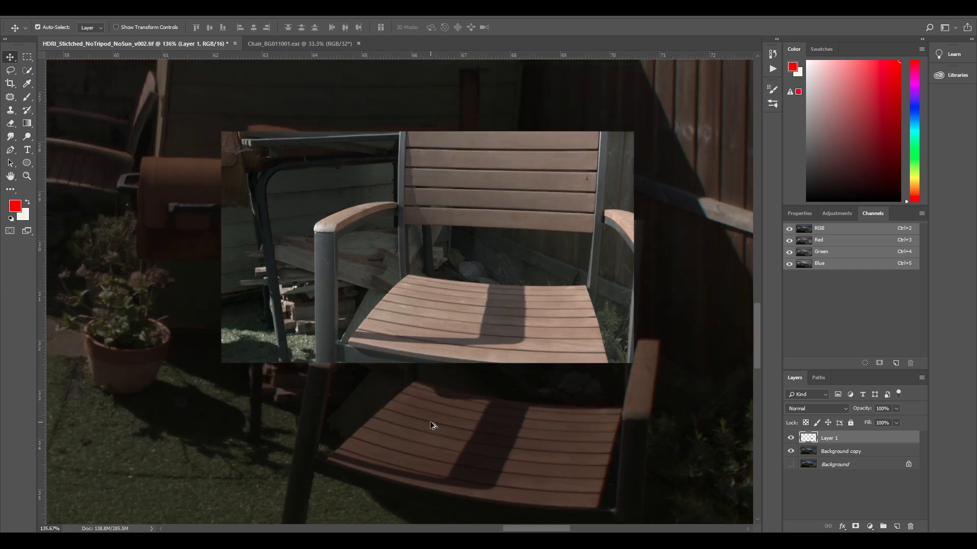
{"action": "left_click_drag", "start_coordinate": [490, 295], "coordinate": [520, 393]}
{"action": "scroll", "coordinate": [464, 376], "scroll_direction": "up", "scroll_amount": 3}
{"action": "scroll", "coordinate": [461, 379], "scroll_direction": "down", "scroll_amount": 3}
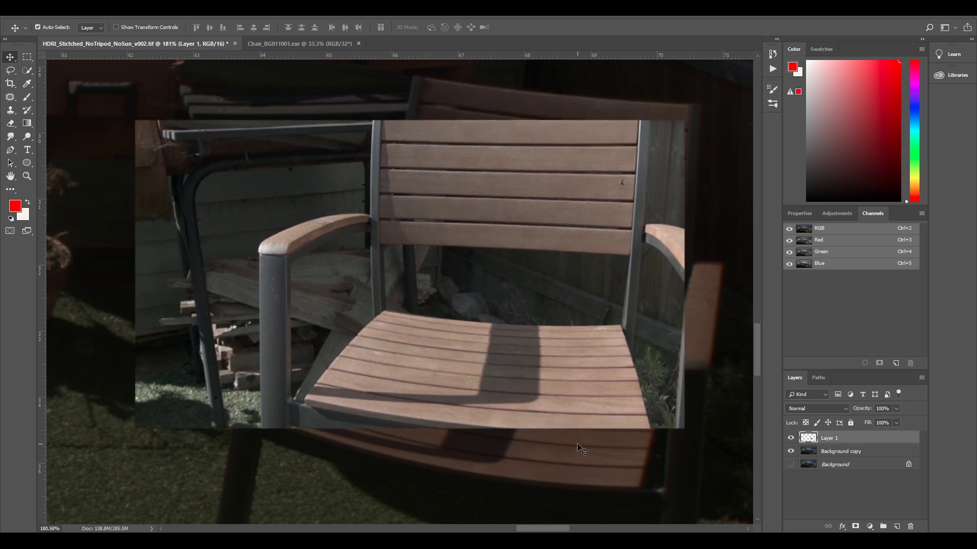
- Raise the Background copy layer's exposure to +3.10 via Image > Adjustments > Exposure
{"action": "left_click", "coordinate": [842, 454]}
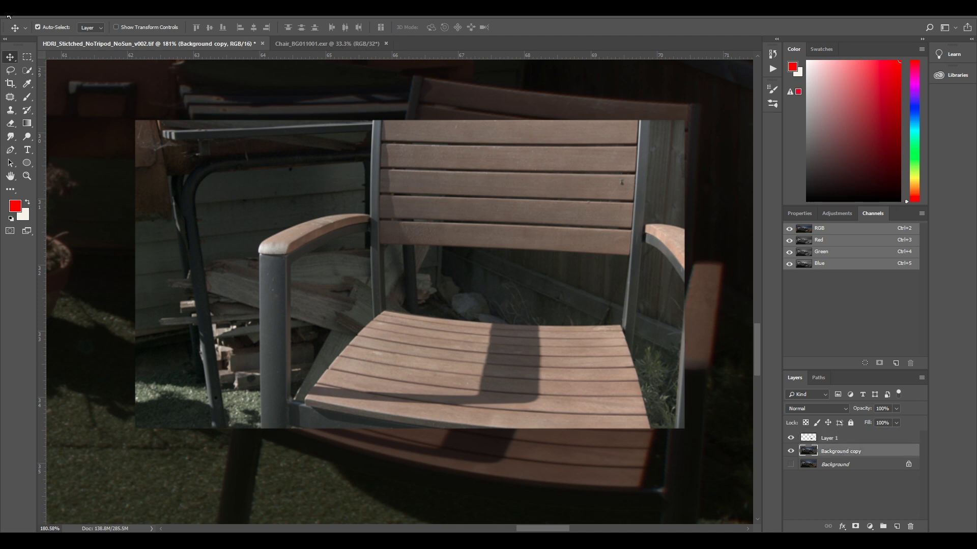
{"action": "left_click", "coordinate": [70, 15]}
{"action": "mouse_move", "coordinate": [85, 37]}
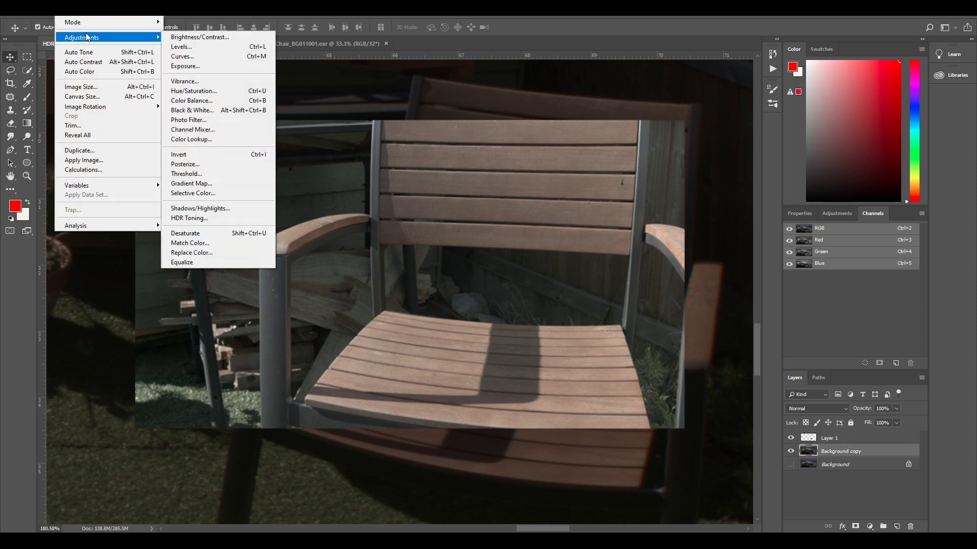
{"action": "left_click", "coordinate": [199, 66]}
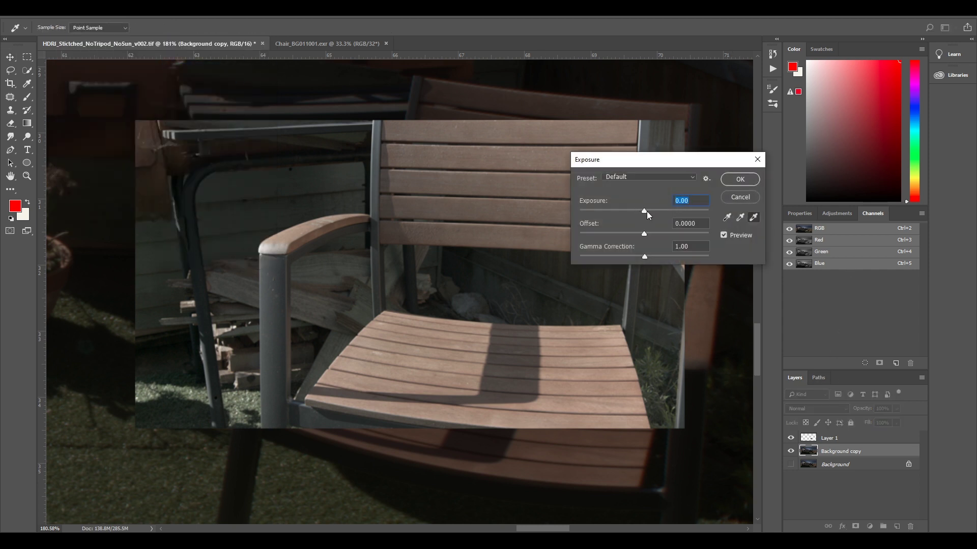
{"action": "left_click_drag", "start_coordinate": [644, 212], "coordinate": [670, 218]}
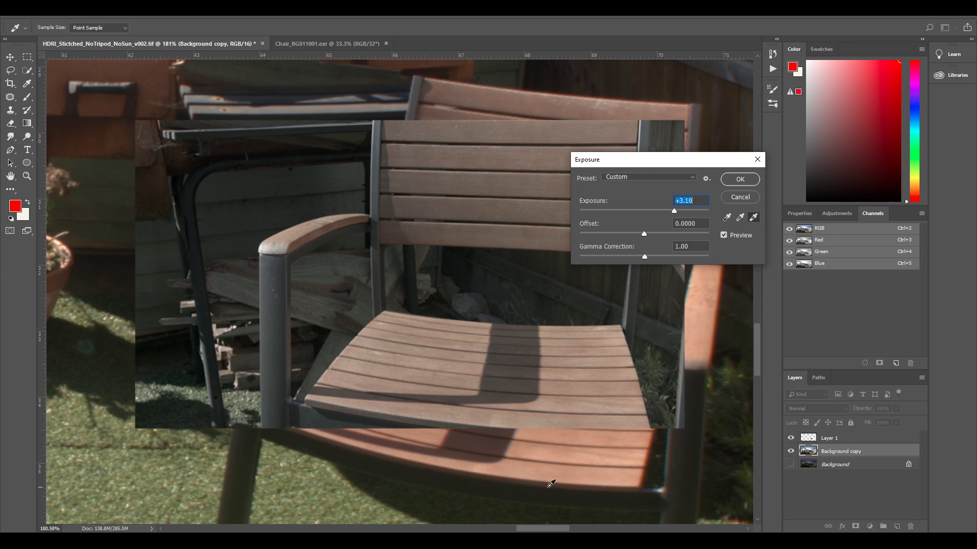
{"action": "left_click", "coordinate": [741, 178]}
{"action": "key", "text": "v"}
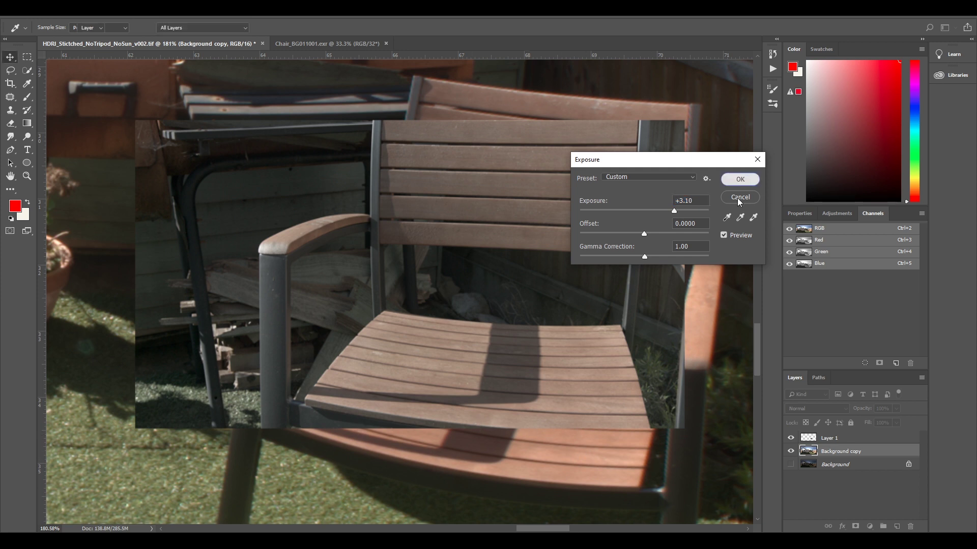
{"action": "scroll", "coordinate": [570, 218], "scroll_direction": "down", "scroll_amount": 6}
- Compare brightened and original panoramas, leaving Background copy visible and Background hidden
{"action": "scroll", "coordinate": [502, 220], "scroll_direction": "down", "scroll_amount": 3}
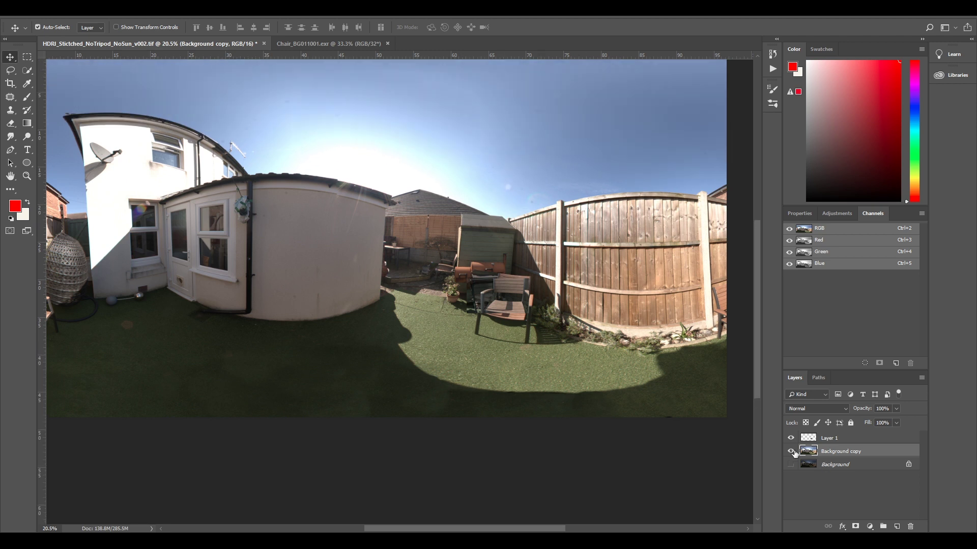
{"action": "left_click", "coordinate": [790, 451]}
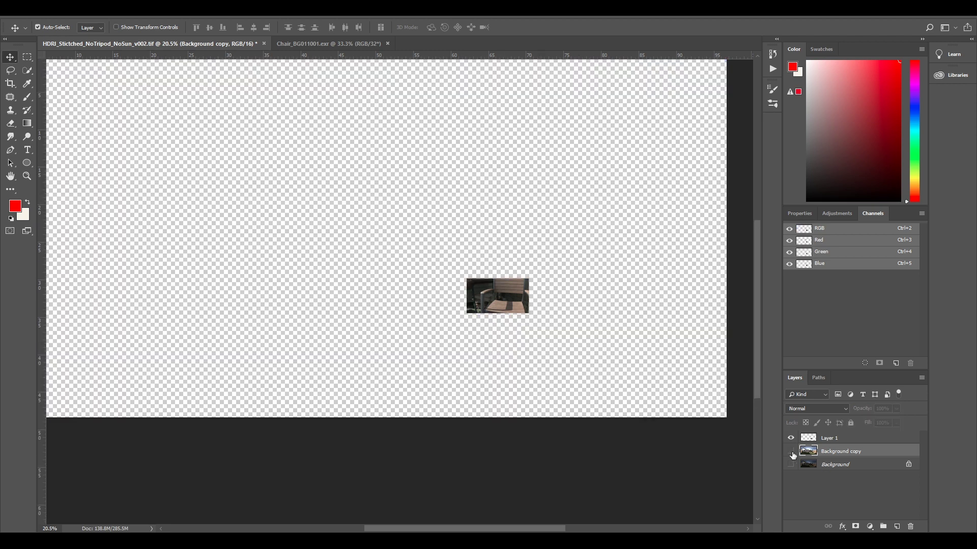
{"action": "left_click", "coordinate": [791, 452]}
{"action": "left_click", "coordinate": [790, 453]}
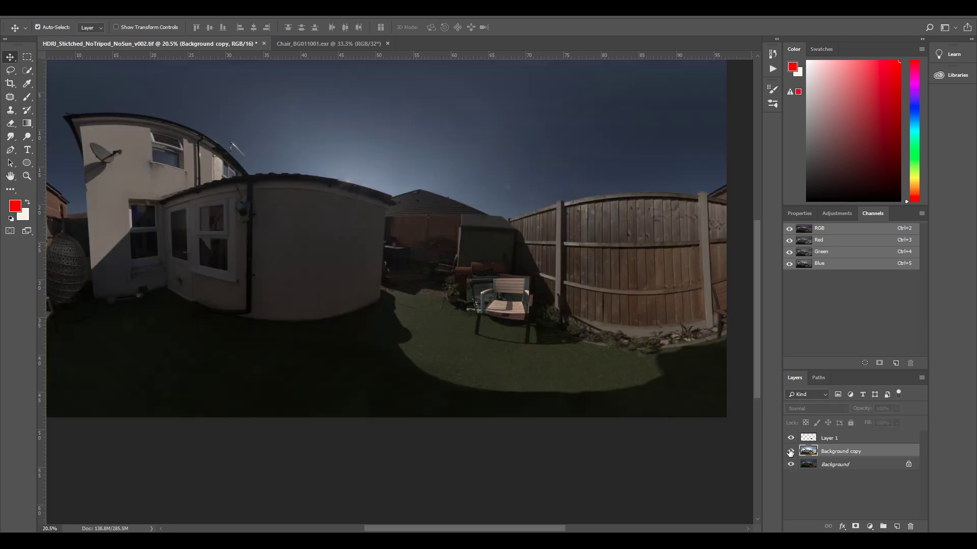
{"action": "left_click", "coordinate": [790, 452]}
{"action": "left_click", "coordinate": [790, 453]}
{"action": "left_click", "coordinate": [789, 452]}
{"action": "left_click", "coordinate": [790, 452]}
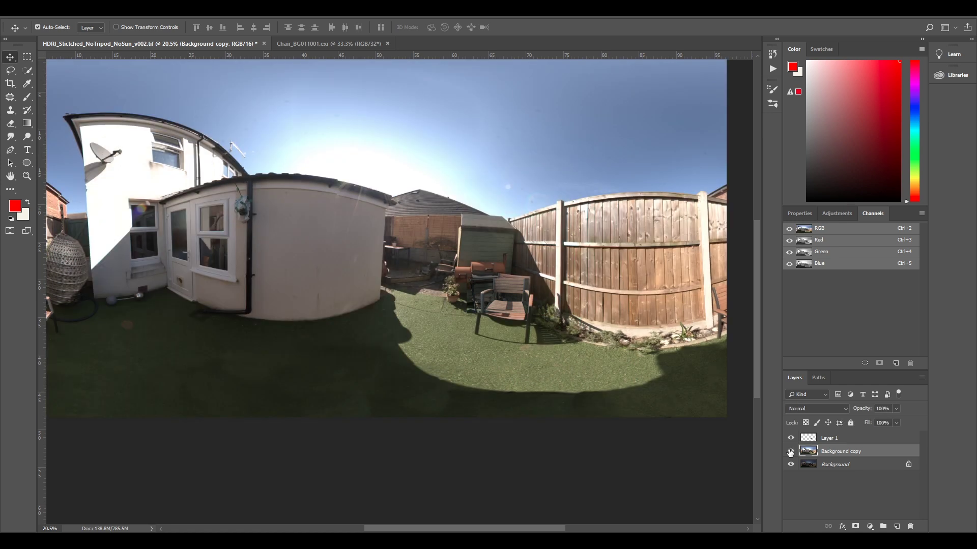
{"action": "left_click", "coordinate": [789, 451]}
{"action": "scroll", "coordinate": [514, 305], "scroll_direction": "up", "scroll_amount": 5}
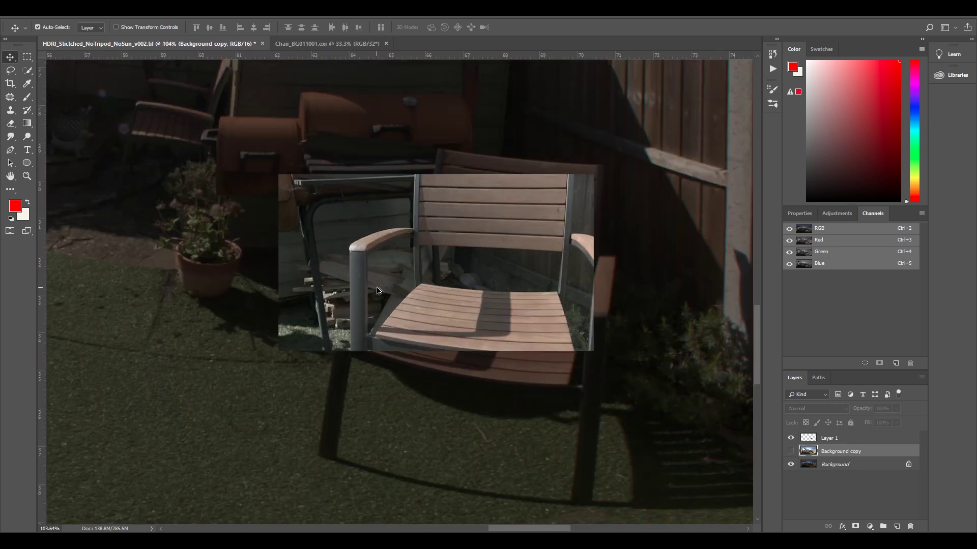
{"action": "scroll", "coordinate": [487, 320], "scroll_direction": "up", "scroll_amount": 3}
{"action": "left_click", "coordinate": [789, 452]}
{"action": "left_click", "coordinate": [790, 464]}
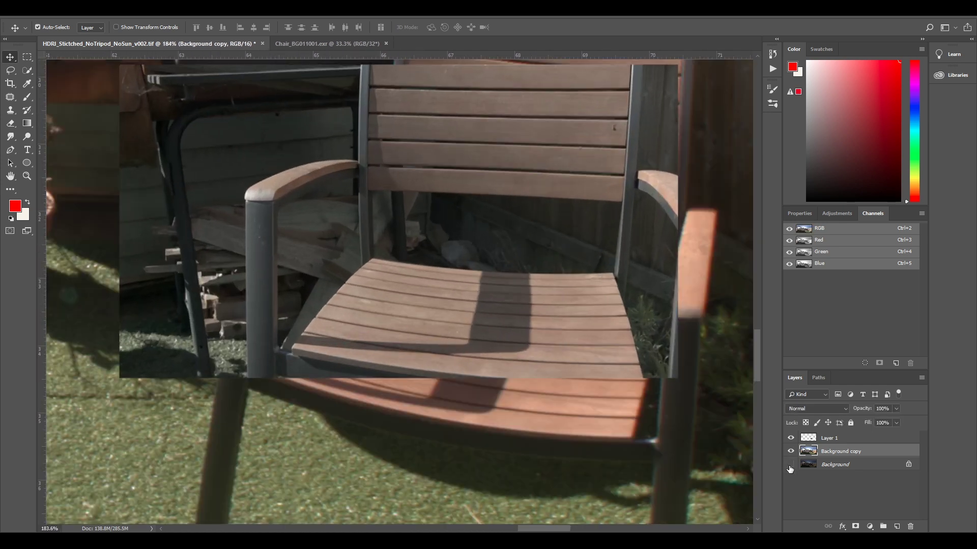
- Zoom in on the chair seat to about 296%
{"action": "scroll", "coordinate": [507, 323], "scroll_direction": "up", "scroll_amount": 3}
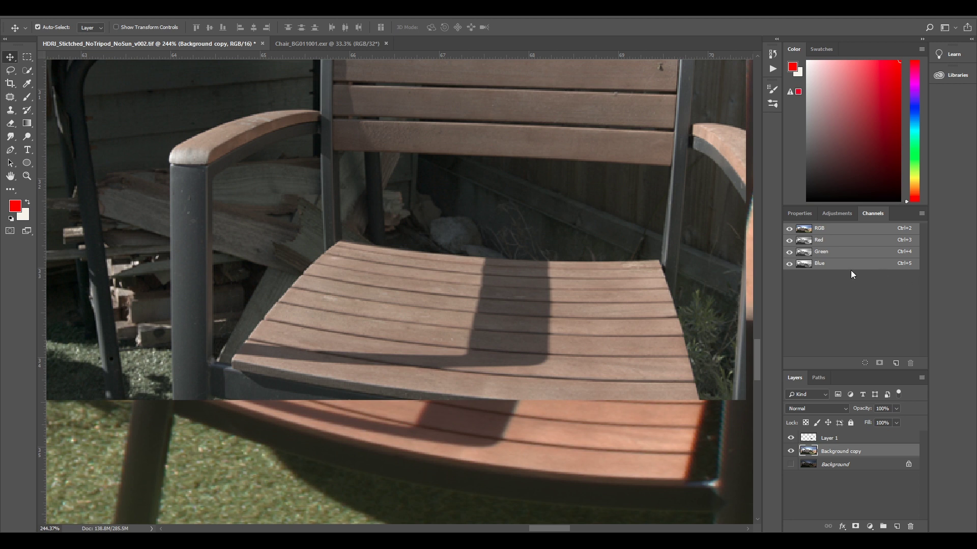
{"action": "scroll", "coordinate": [642, 349], "scroll_direction": "up", "scroll_amount": 3}
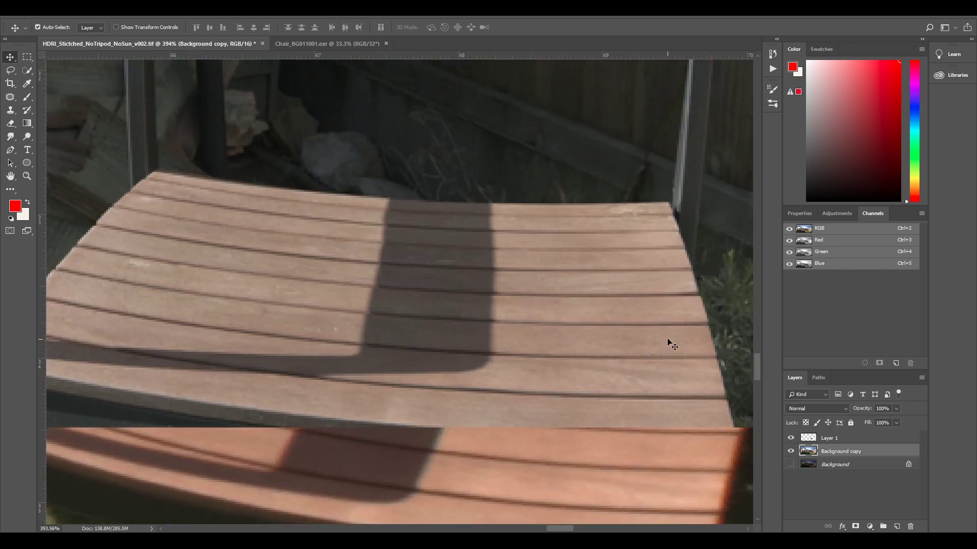
{"action": "scroll", "coordinate": [662, 338], "scroll_direction": "down", "scroll_amount": 2}
{"action": "scroll", "coordinate": [457, 313], "scroll_direction": "down", "scroll_amount": 1}
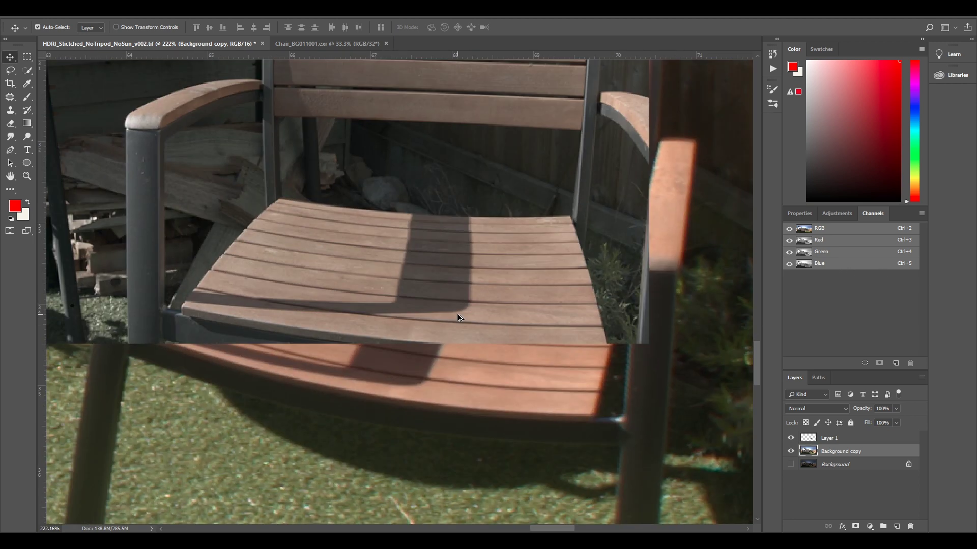
{"action": "scroll", "coordinate": [456, 314], "scroll_direction": "down", "scroll_amount": 2}
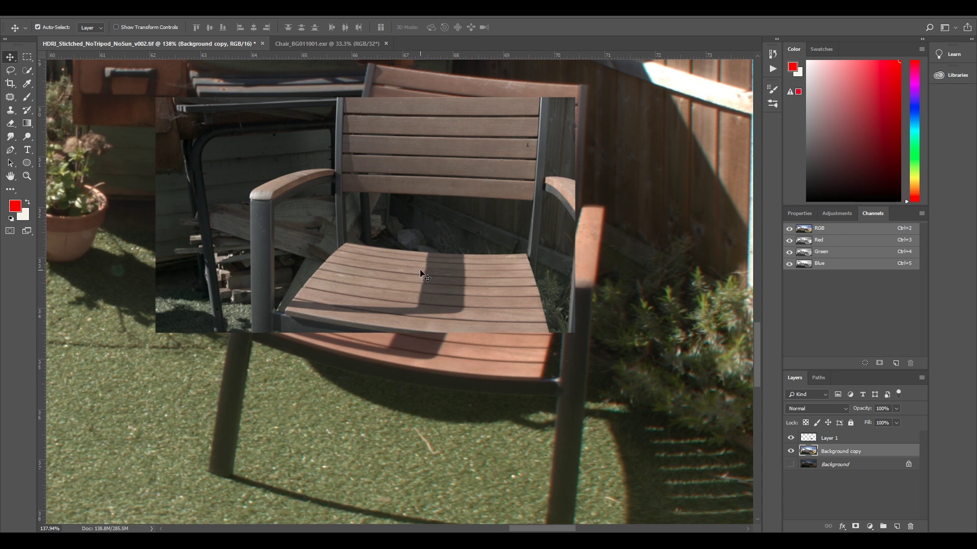
{"action": "scroll", "coordinate": [468, 283], "scroll_direction": "up", "scroll_amount": 2}
{"action": "scroll", "coordinate": [528, 292], "scroll_direction": "up", "scroll_amount": 1}
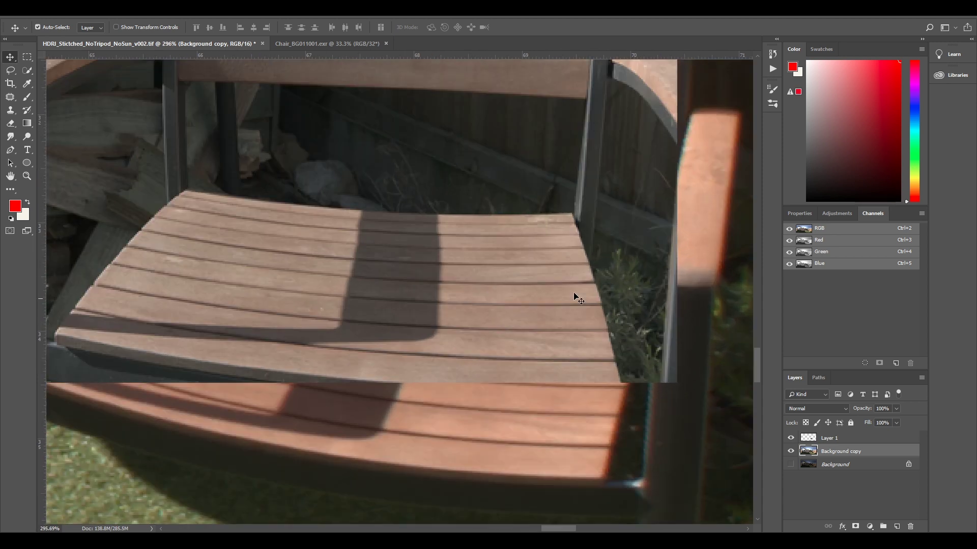
- Preview the blue and red channels individually in the Channels panel
{"action": "left_click", "coordinate": [790, 240]}
{"action": "left_click", "coordinate": [790, 251]}
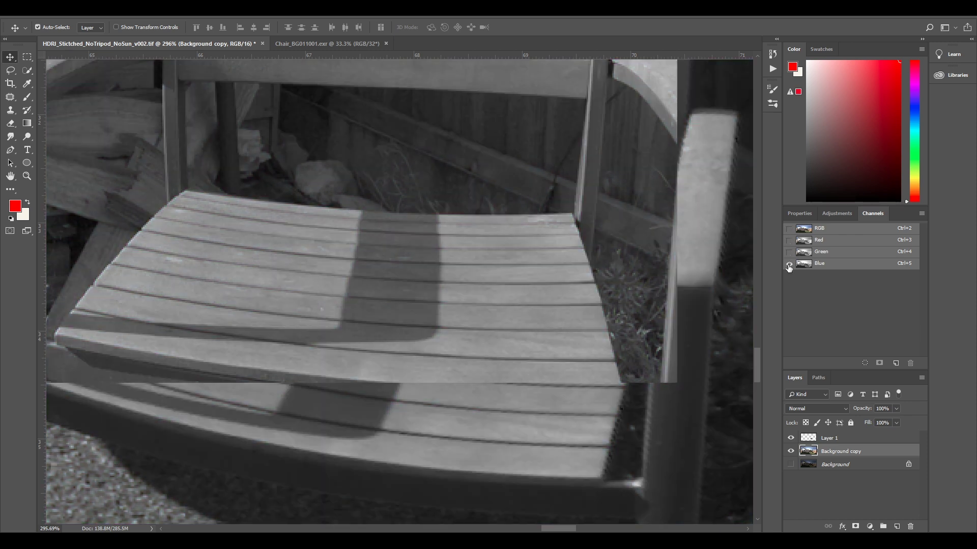
{"action": "left_click", "coordinate": [789, 240]}
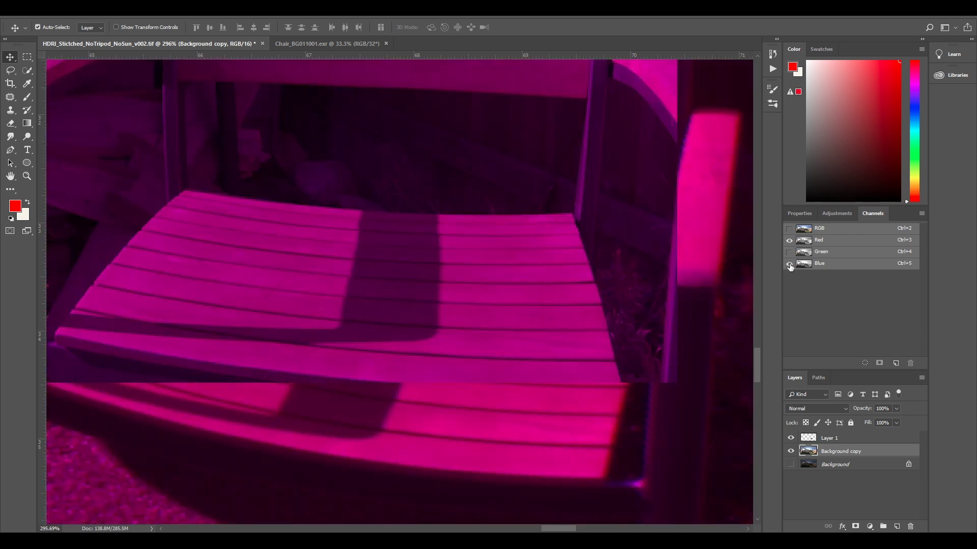
{"action": "left_click", "coordinate": [790, 264]}
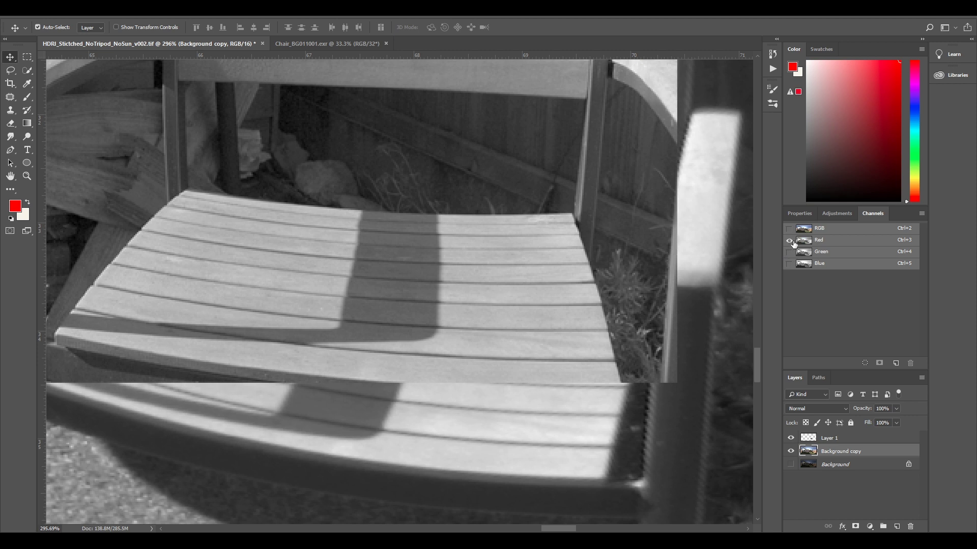
{"action": "scroll", "coordinate": [489, 362], "scroll_direction": "up", "scroll_amount": 2}
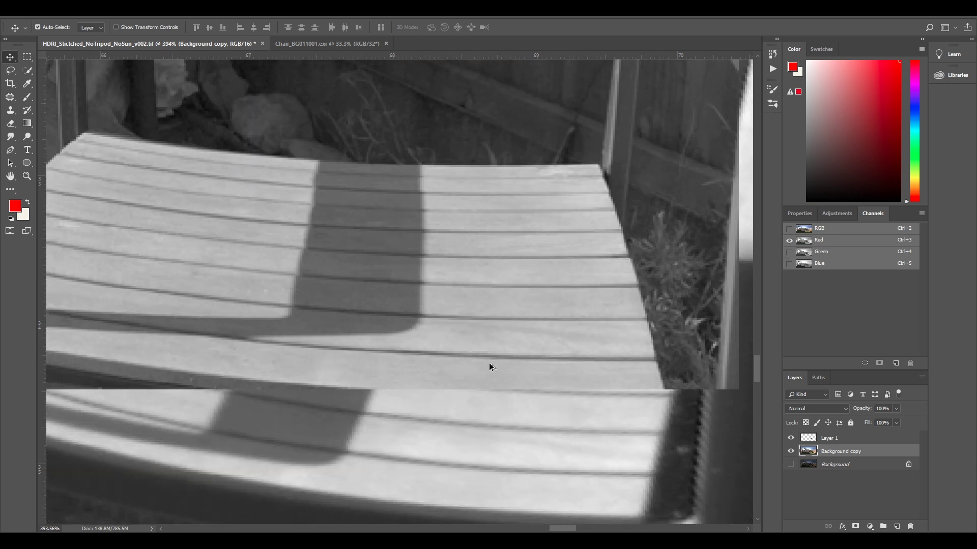
- Restore the composite view and nudge the chair plate layer down slightly
{"action": "left_click", "coordinate": [481, 332]}
{"action": "key", "text": "ctrl+2"}
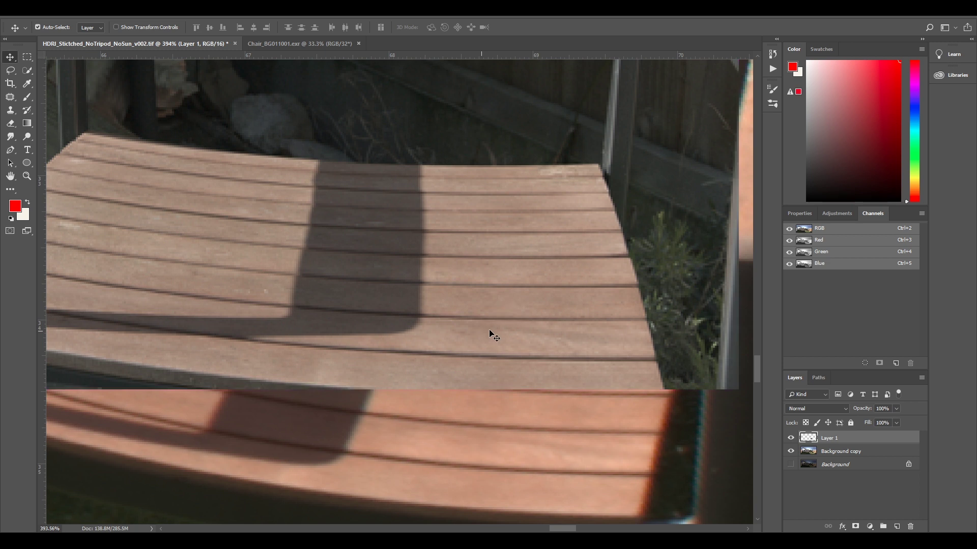
{"action": "key", "text": "Down"}
{"action": "key", "text": "Down"}
{"action": "key", "text": "Down"}
{"action": "key", "text": "Down"}
{"action": "key", "text": "Down"}
- Select Background copy and leave only the Red channel visible
{"action": "left_click", "coordinate": [837, 452]}
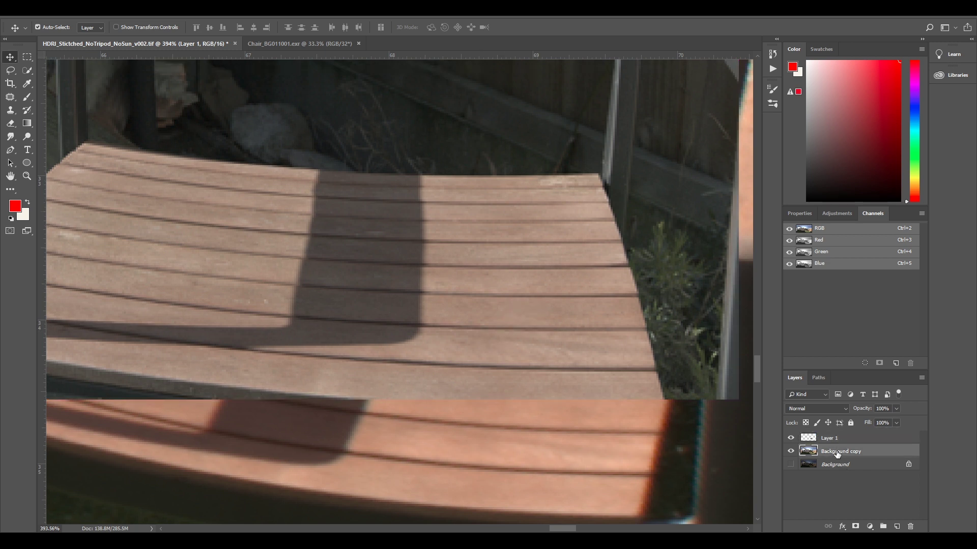
{"action": "left_click", "coordinate": [789, 264]}
{"action": "left_click", "coordinate": [790, 243]}
{"action": "left_click", "coordinate": [790, 243]}
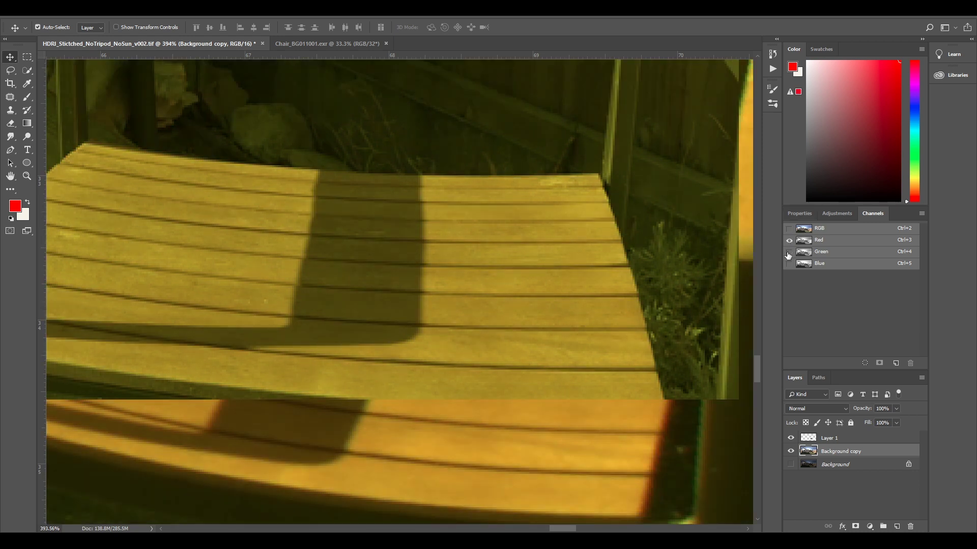
{"action": "left_click", "coordinate": [789, 252]}
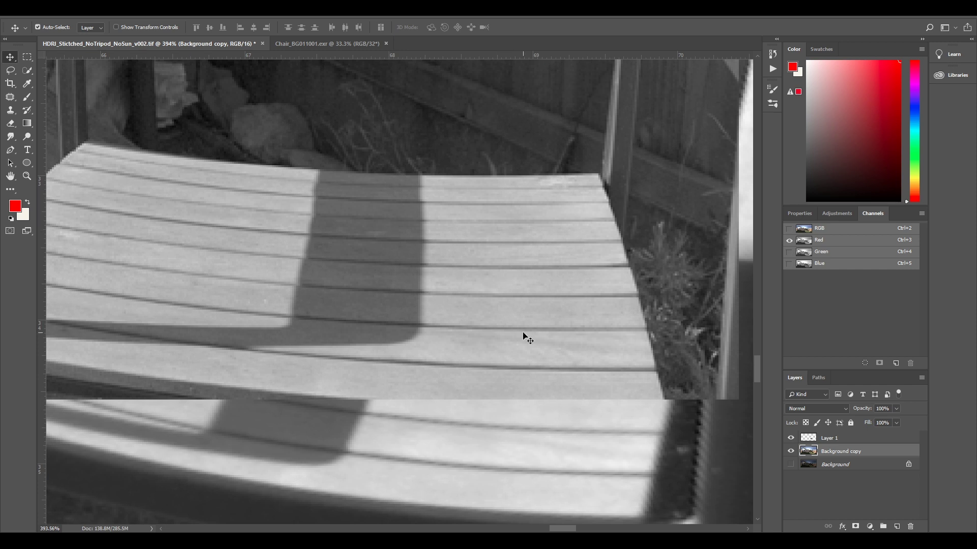
- Use Channel Mixer to set the panorama copy's Red source to +87%
{"action": "left_click", "coordinate": [73, 14]}
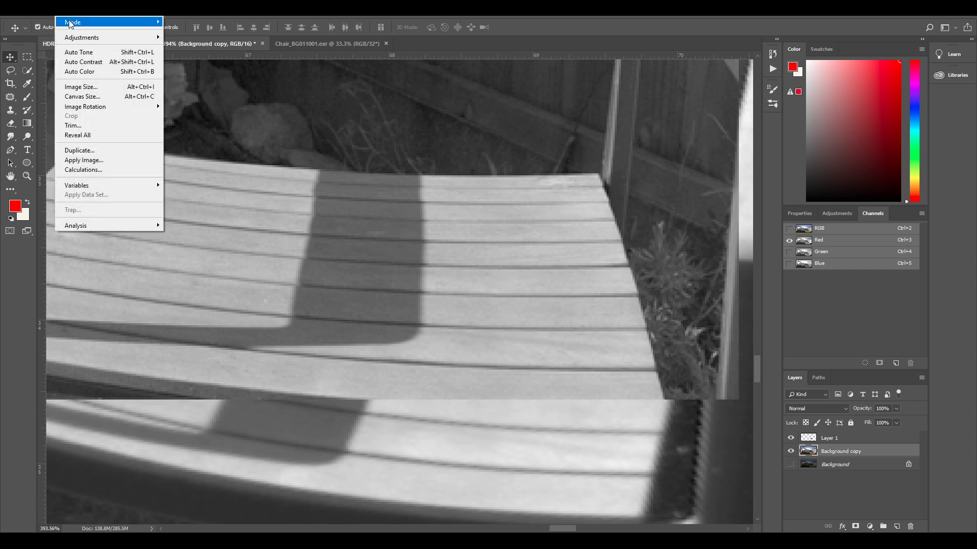
{"action": "mouse_move", "coordinate": [79, 38]}
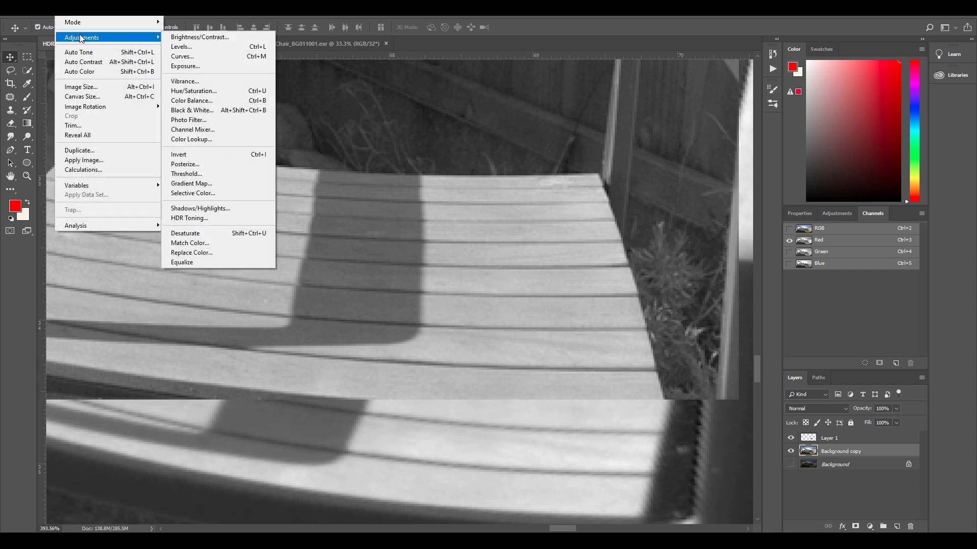
{"action": "left_click", "coordinate": [221, 129]}
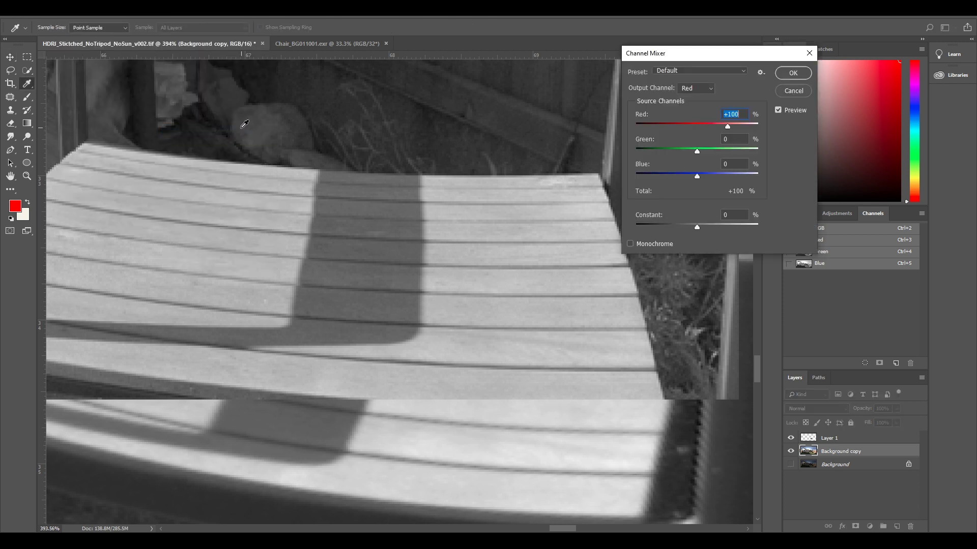
{"action": "left_click_drag", "start_coordinate": [721, 56], "coordinate": [300, 164]}
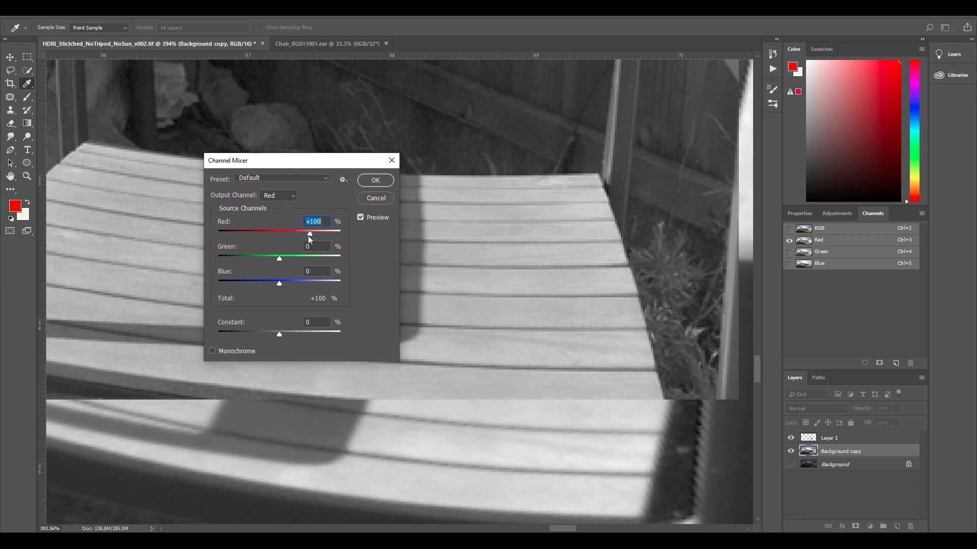
{"action": "mouse_move", "coordinate": [309, 233]}
{"action": "left_mouse_down"}
{"action": "mouse_move", "coordinate": [298, 237]}
{"action": "mouse_move", "coordinate": [343, 237]}
{"action": "mouse_move", "coordinate": [308, 234]}
{"action": "left_mouse_up"}
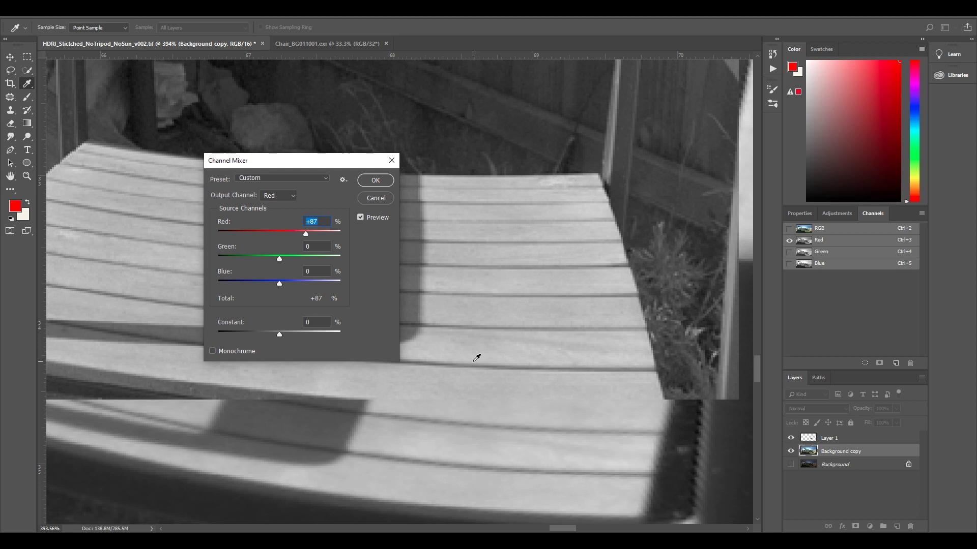
{"action": "left_click", "coordinate": [369, 181]}
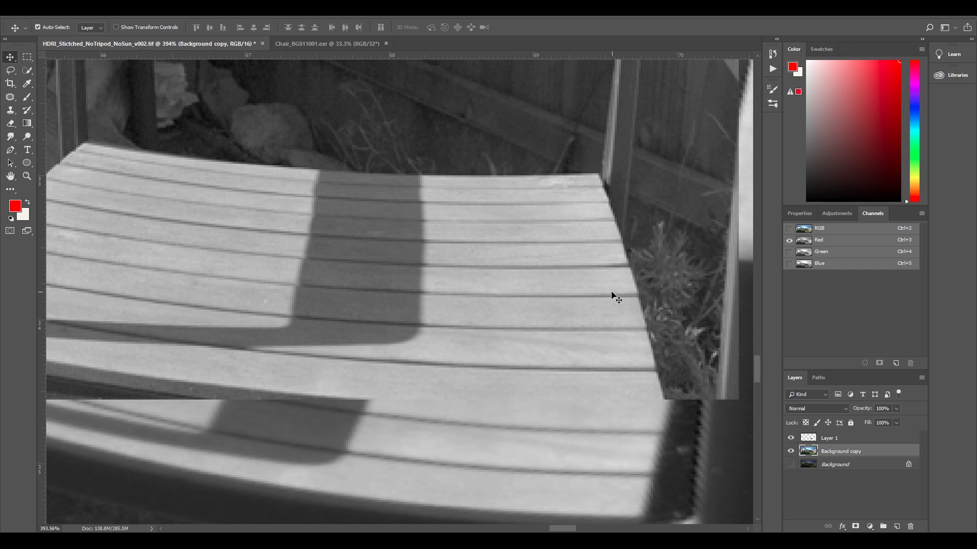
- Show only the Green channel and set Channel Mixer's output channel to Green
{"action": "left_click", "coordinate": [789, 251]}
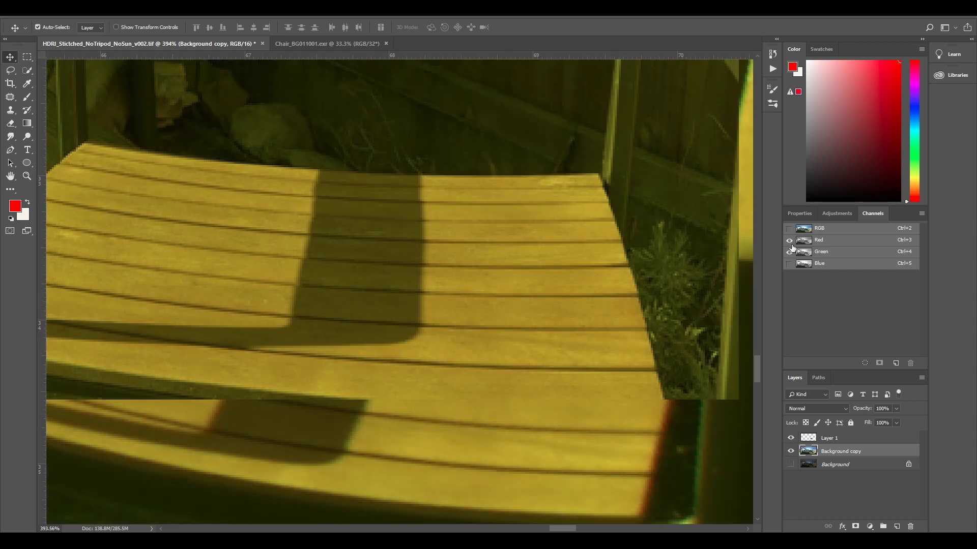
{"action": "left_click", "coordinate": [790, 241]}
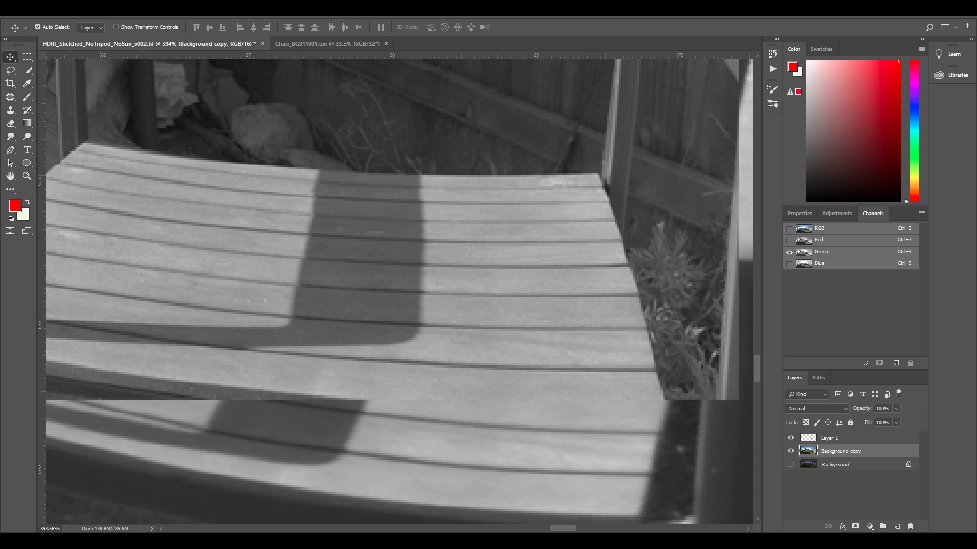
{"action": "left_click", "coordinate": [69, 9]}
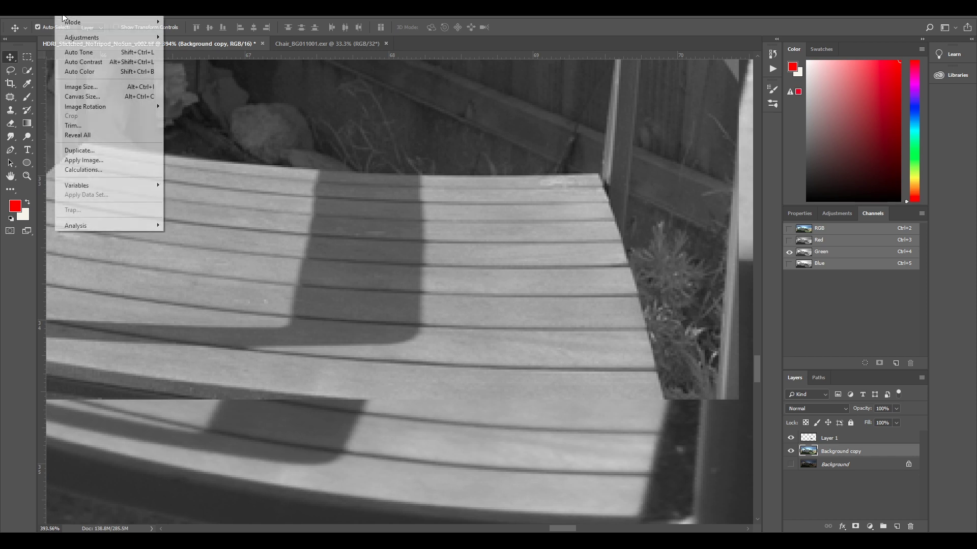
{"action": "mouse_move", "coordinate": [101, 36]}
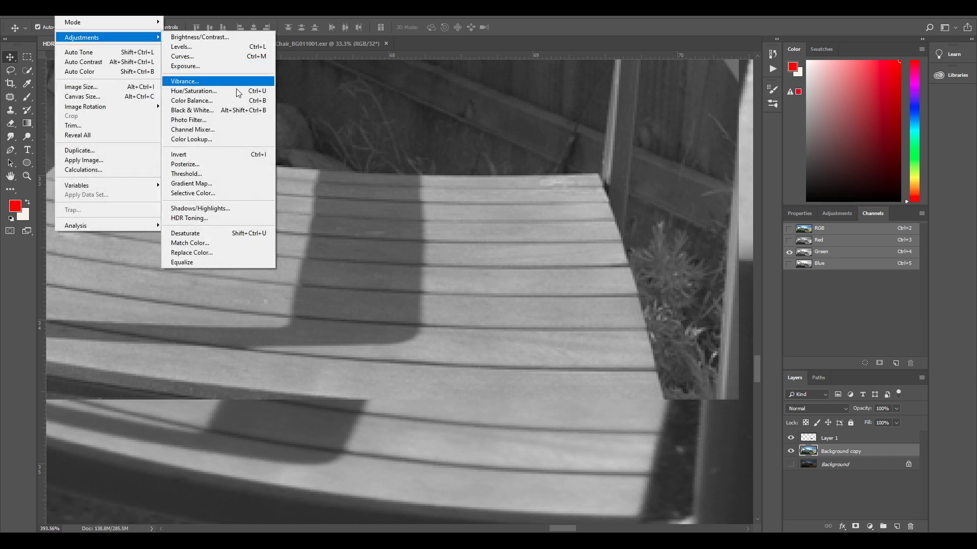
{"action": "left_click", "coordinate": [225, 129]}
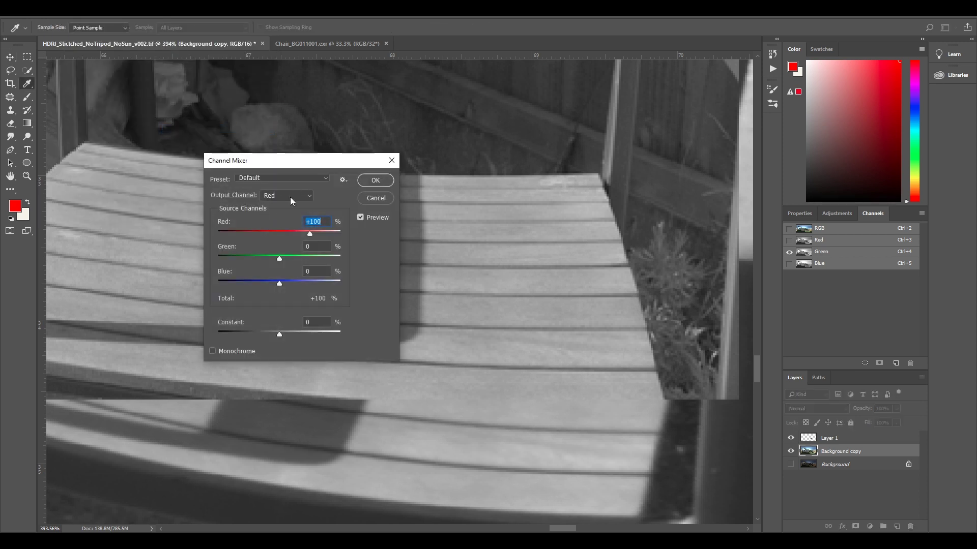
{"action": "left_click", "coordinate": [291, 199]}
{"action": "left_click", "coordinate": [282, 215]}
- Test the Green slider and confirm the mix with Green left at +100%
{"action": "left_click_drag", "start_coordinate": [310, 259], "coordinate": [296, 259]}
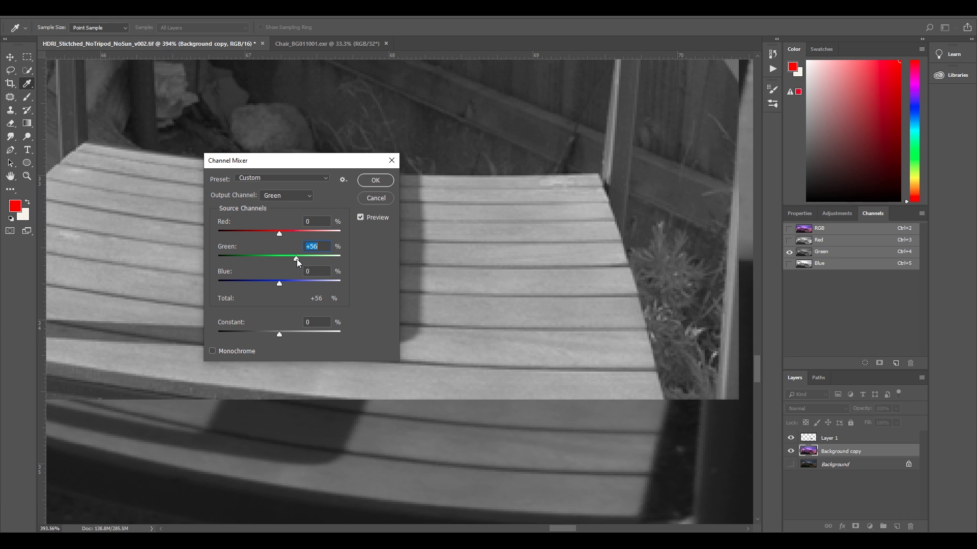
{"action": "left_click_drag", "start_coordinate": [297, 260], "coordinate": [305, 260]}
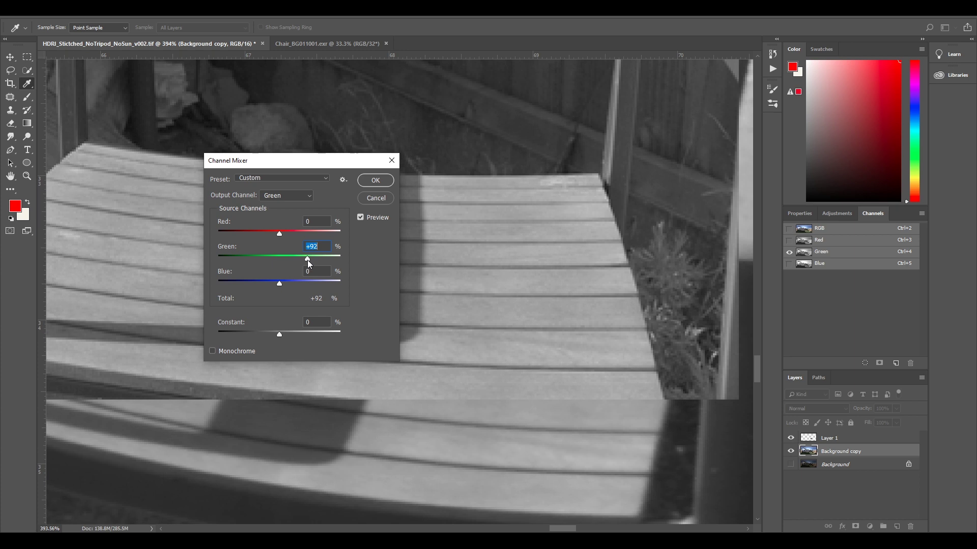
{"action": "left_click_drag", "start_coordinate": [308, 261], "coordinate": [310, 261]}
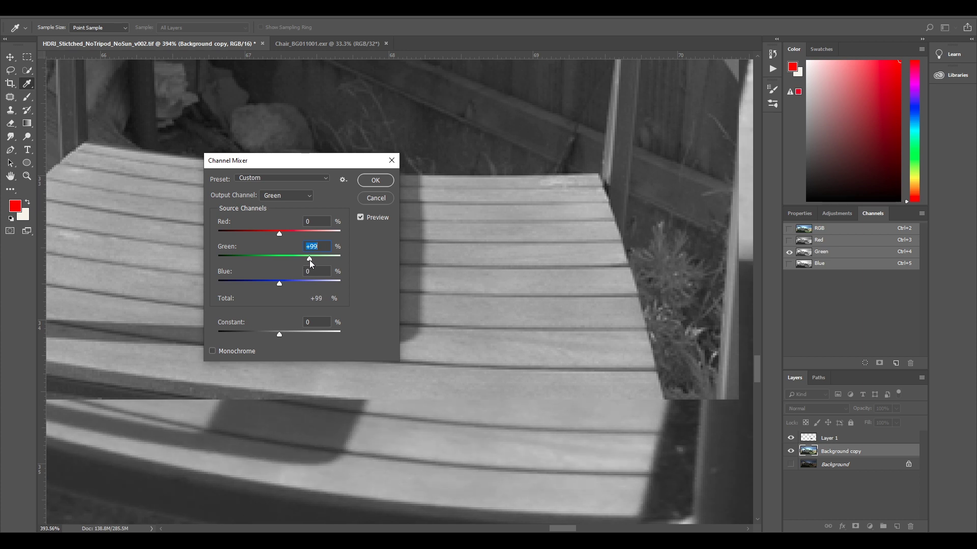
{"action": "left_click_drag", "start_coordinate": [310, 261], "coordinate": [309, 261]}
{"action": "left_click", "coordinate": [376, 181]}
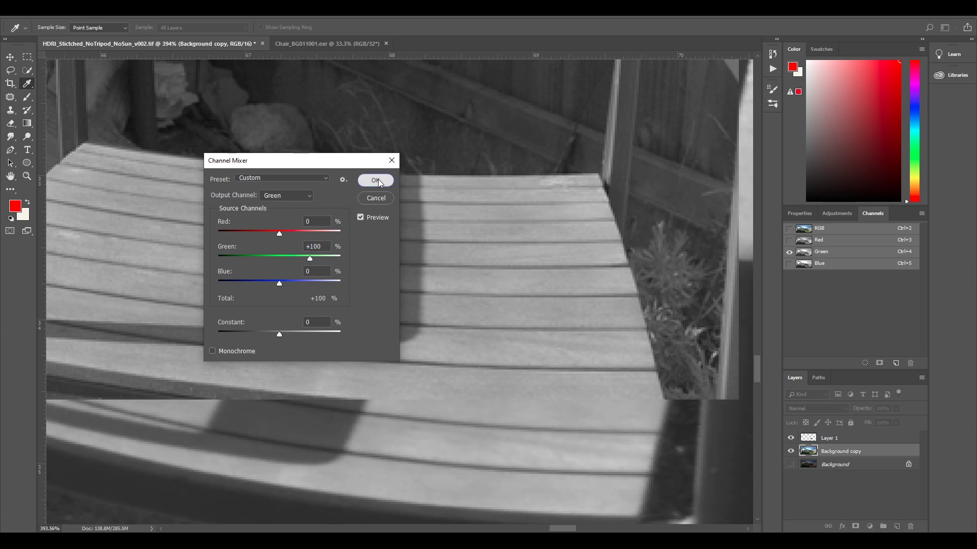
{"action": "key", "text": "v"}
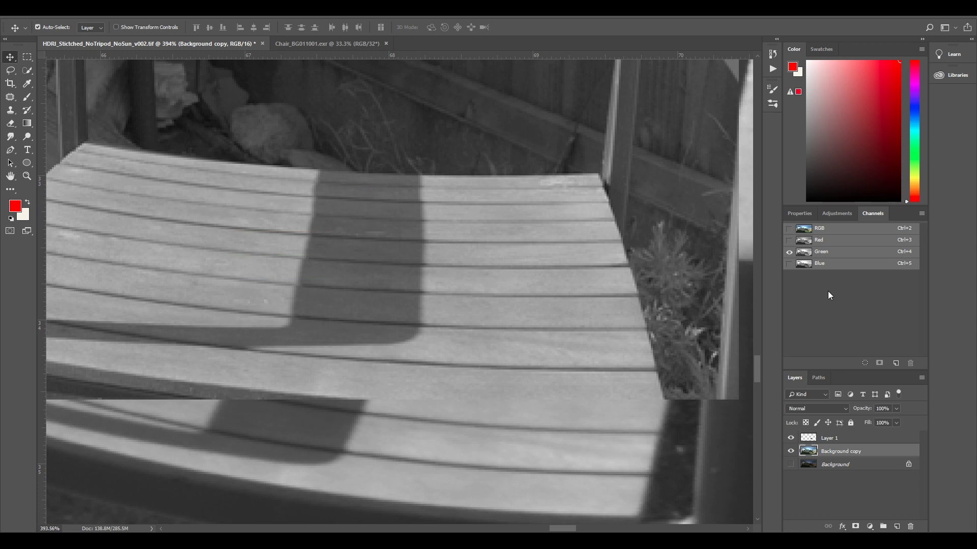
- View the Blue channel alone and set Channel Mixer's Blue output to +112% blue
{"action": "left_click", "coordinate": [789, 263]}
{"action": "left_click", "coordinate": [790, 252]}
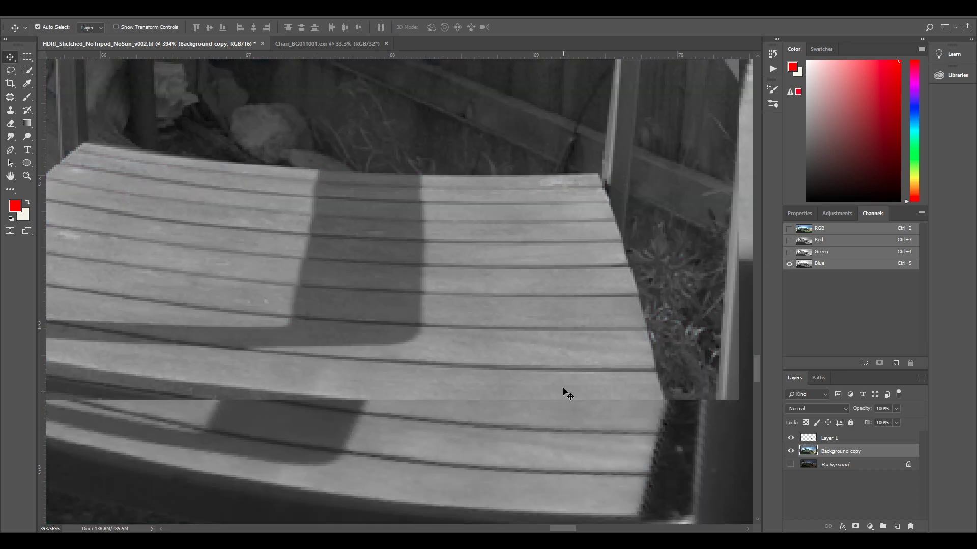
{"action": "left_click", "coordinate": [64, 10]}
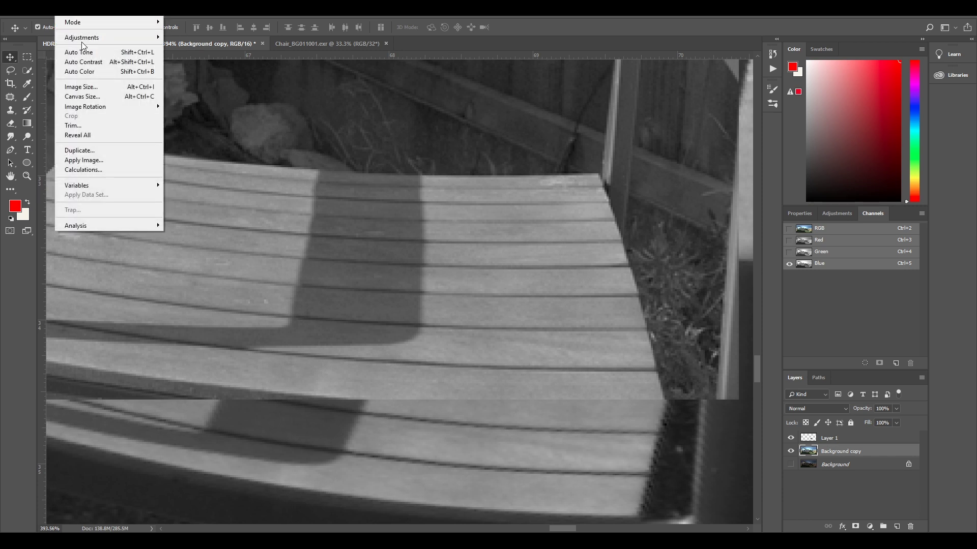
{"action": "mouse_move", "coordinate": [96, 37]}
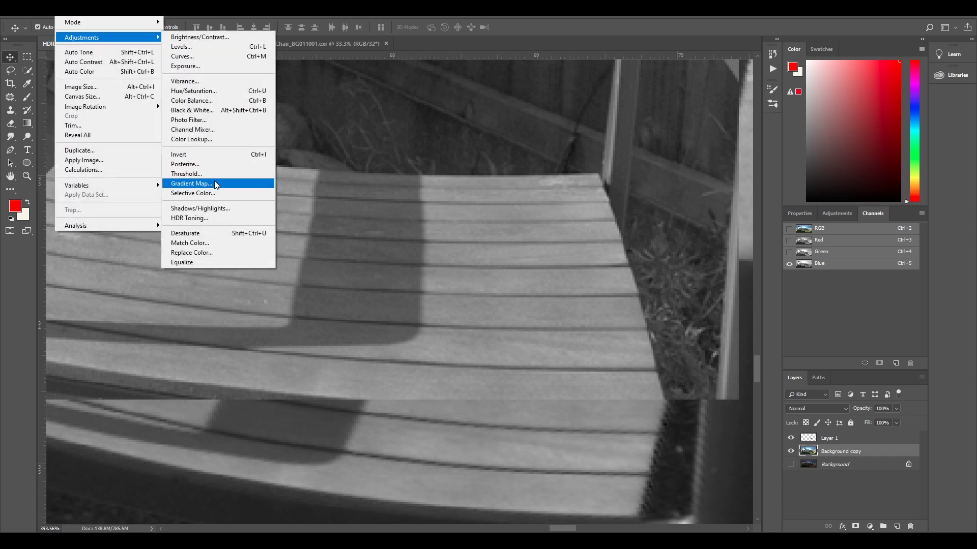
{"action": "left_click", "coordinate": [206, 129]}
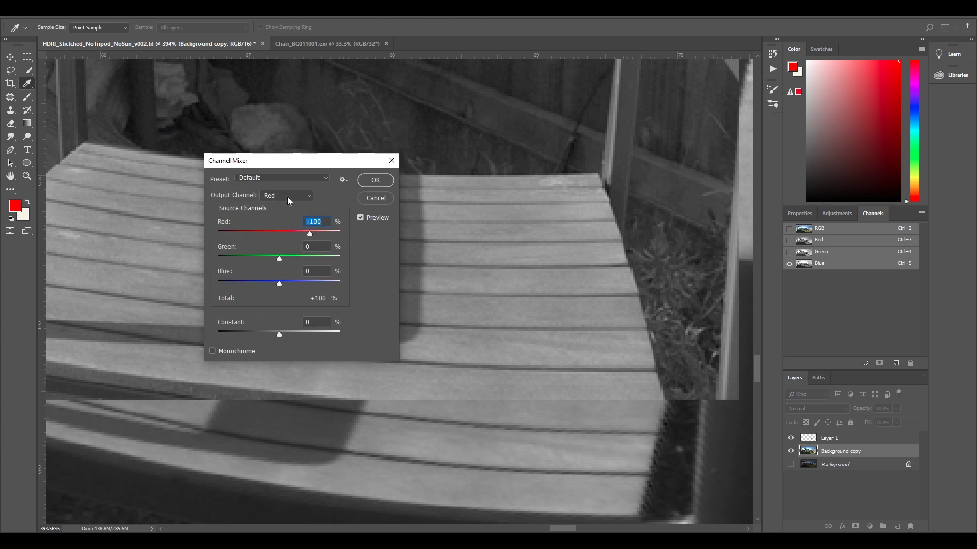
{"action": "left_click", "coordinate": [270, 197]}
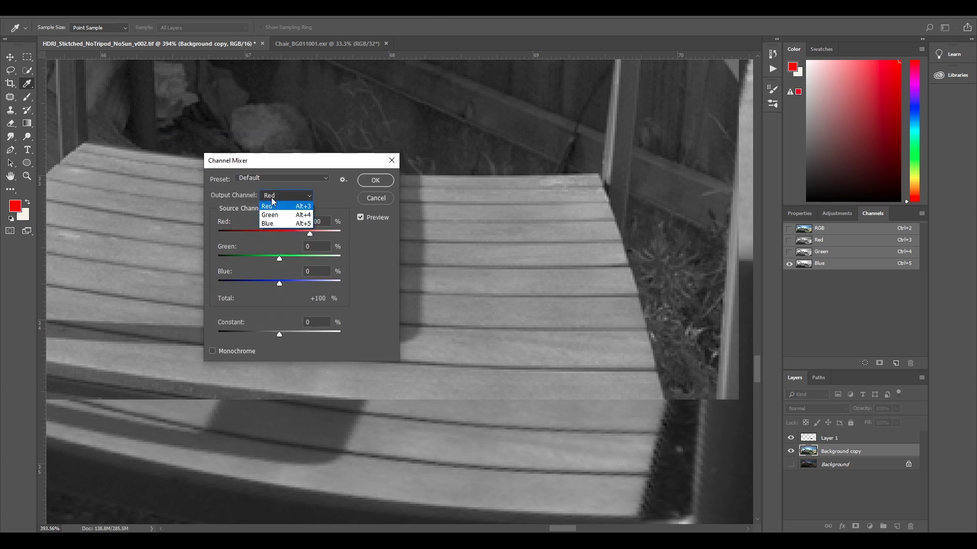
{"action": "left_click", "coordinate": [274, 227]}
{"action": "mouse_move", "coordinate": [310, 282]}
{"action": "left_mouse_down"}
{"action": "mouse_move", "coordinate": [292, 284]}
{"action": "mouse_move", "coordinate": [301, 286]}
{"action": "left_mouse_up"}
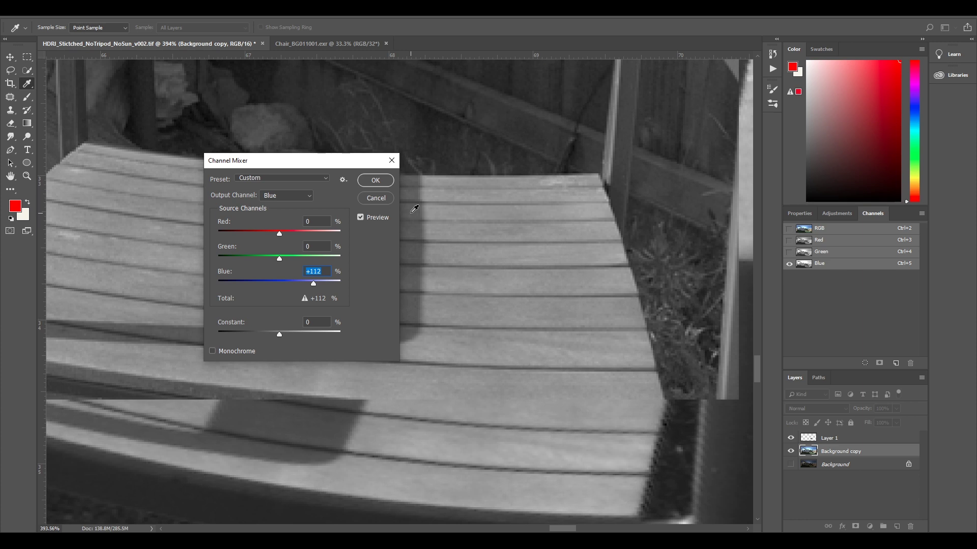
{"action": "left_click", "coordinate": [375, 180]}
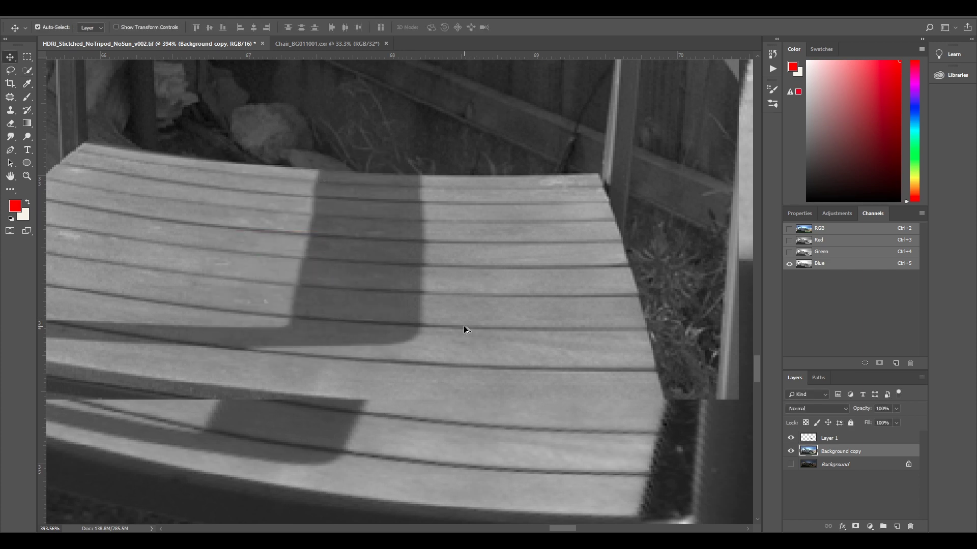
- Turn the RGB composite back on to see all channels in full colour
{"action": "scroll", "coordinate": [473, 331], "scroll_direction": "down", "scroll_amount": 5}
{"action": "scroll", "coordinate": [364, 304], "scroll_direction": "up", "scroll_amount": 3}
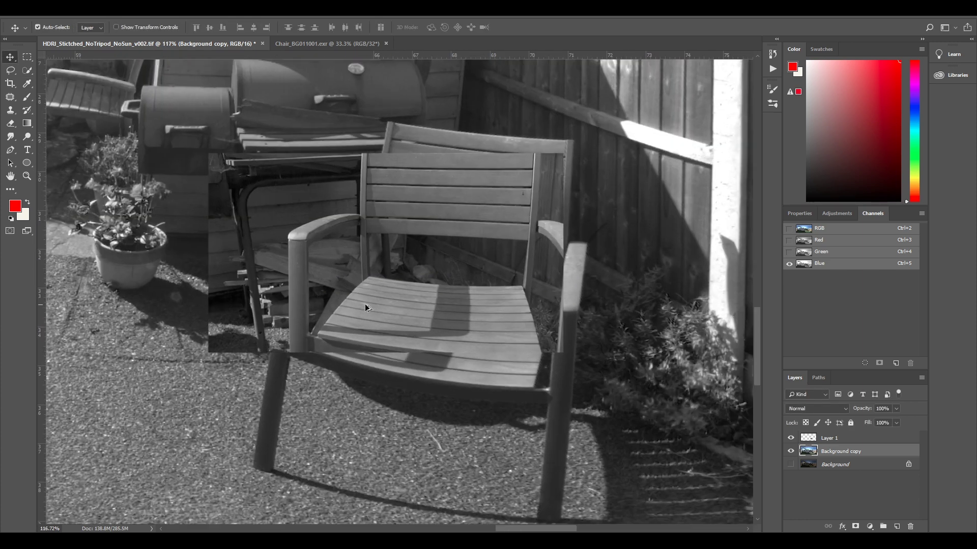
{"action": "scroll", "coordinate": [413, 283], "scroll_direction": "down", "scroll_amount": 2}
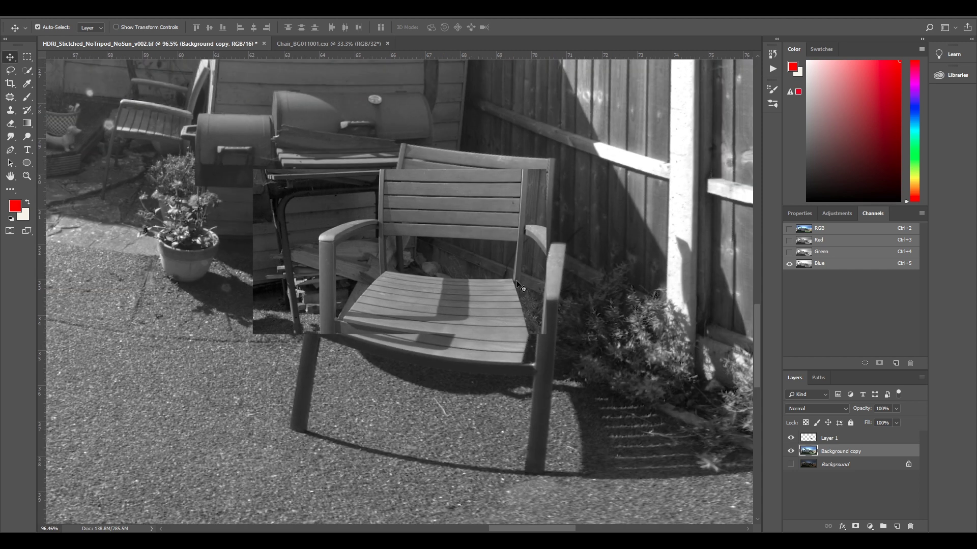
{"action": "left_click", "coordinate": [789, 229]}
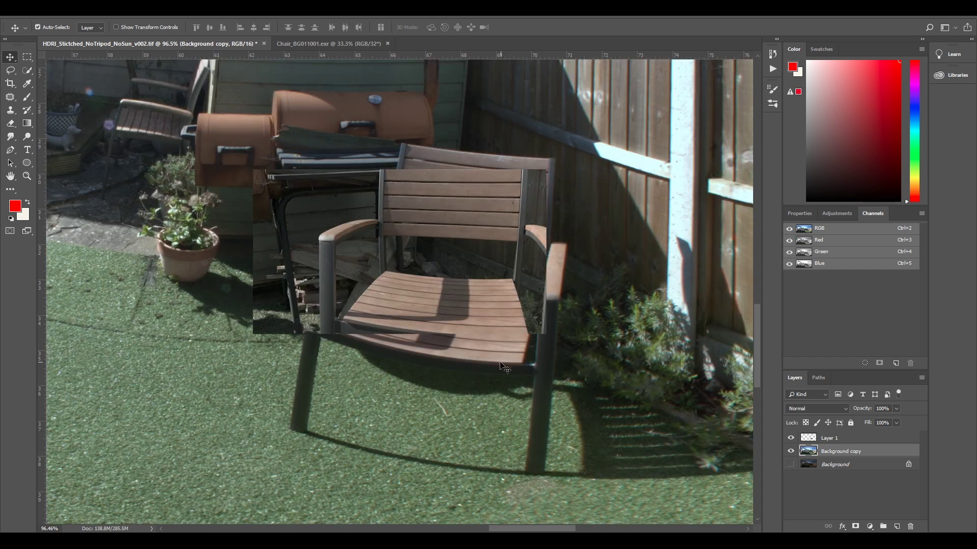
- Drag the Layer 1 chair plate left to sit beside the panorama's sunlit chair
{"action": "left_click_drag", "start_coordinate": [427, 261], "coordinate": [570, 400]}
{"action": "scroll", "coordinate": [407, 262], "scroll_direction": "up", "scroll_amount": 3}
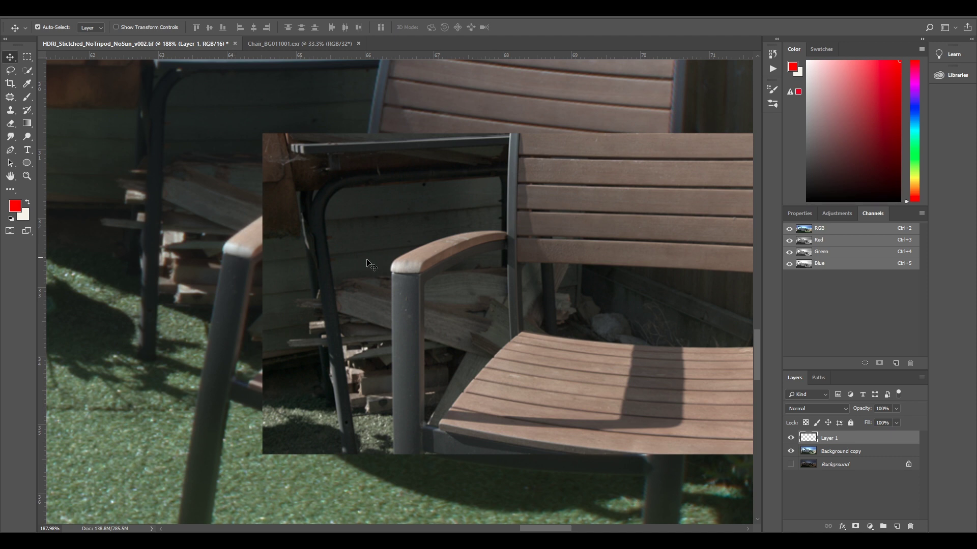
{"action": "left_click_drag", "start_coordinate": [417, 265], "coordinate": [529, 286]}
{"action": "left_click_drag", "start_coordinate": [534, 277], "coordinate": [533, 263]}
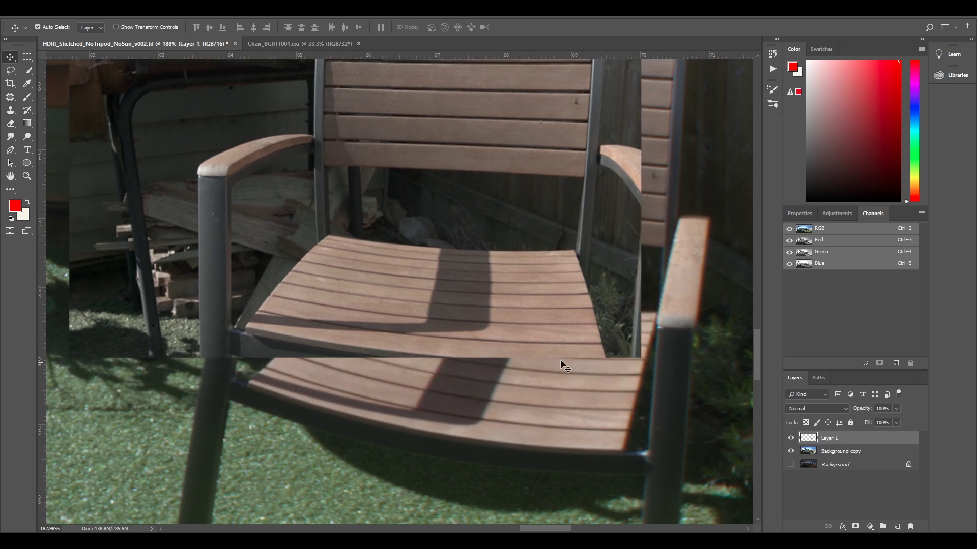
{"action": "scroll", "coordinate": [561, 363], "scroll_direction": "down", "scroll_amount": 6}
{"action": "left_click_drag", "start_coordinate": [530, 351], "coordinate": [389, 334]}
- Move the Layer 1 chair plate onto the panorama's right-hand garden chair
{"action": "scroll", "coordinate": [407, 330], "scroll_direction": "down", "scroll_amount": 2}
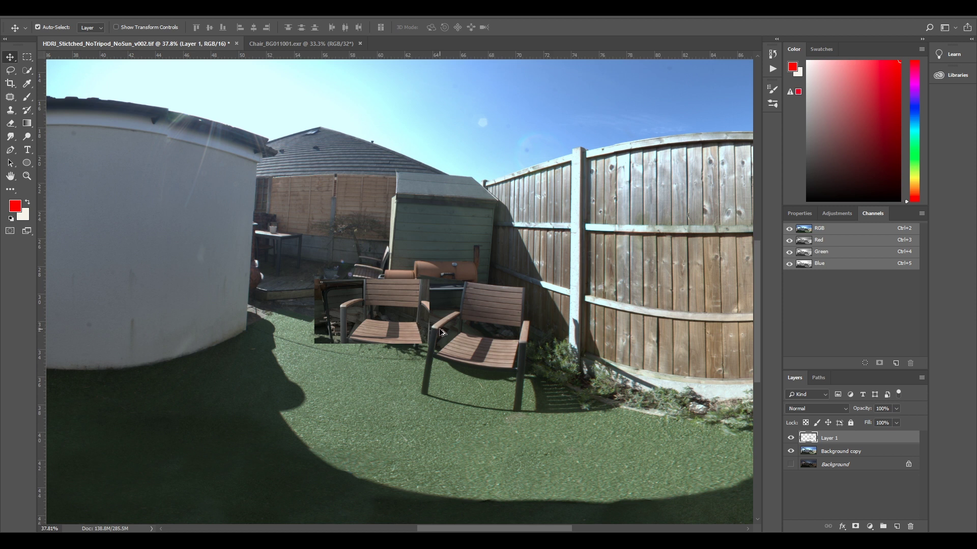
{"action": "scroll", "coordinate": [440, 333], "scroll_direction": "down", "scroll_amount": 2}
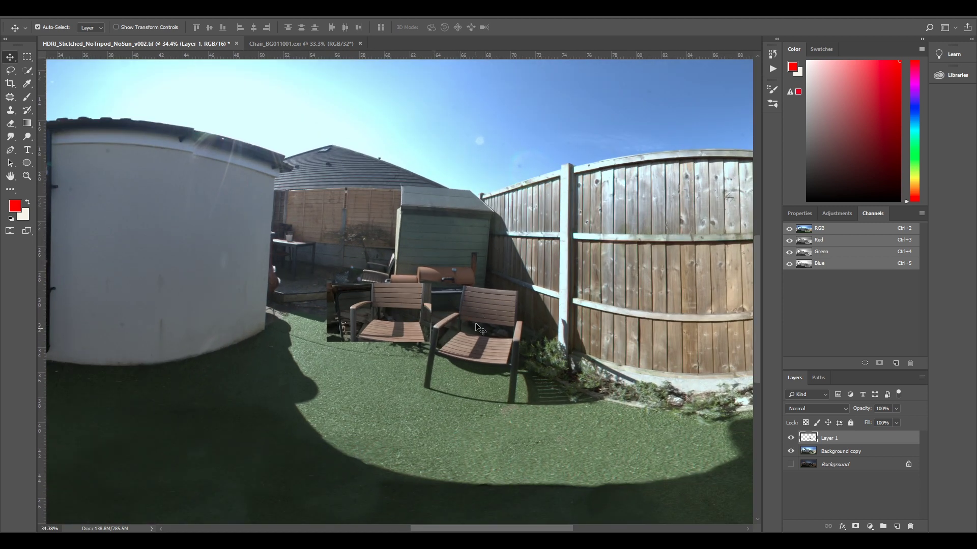
{"action": "scroll", "coordinate": [477, 326], "scroll_direction": "up", "scroll_amount": 3}
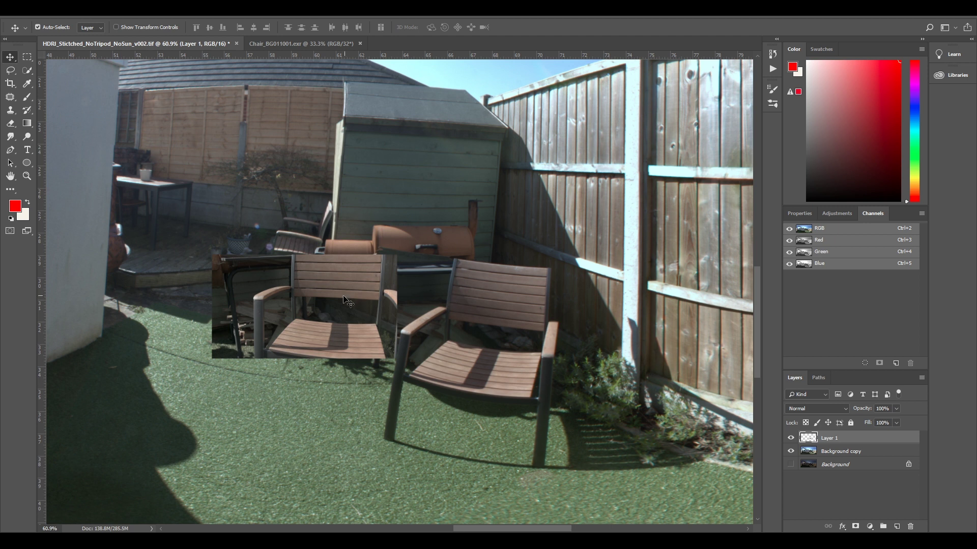
{"action": "left_click_drag", "start_coordinate": [295, 301], "coordinate": [439, 283]}
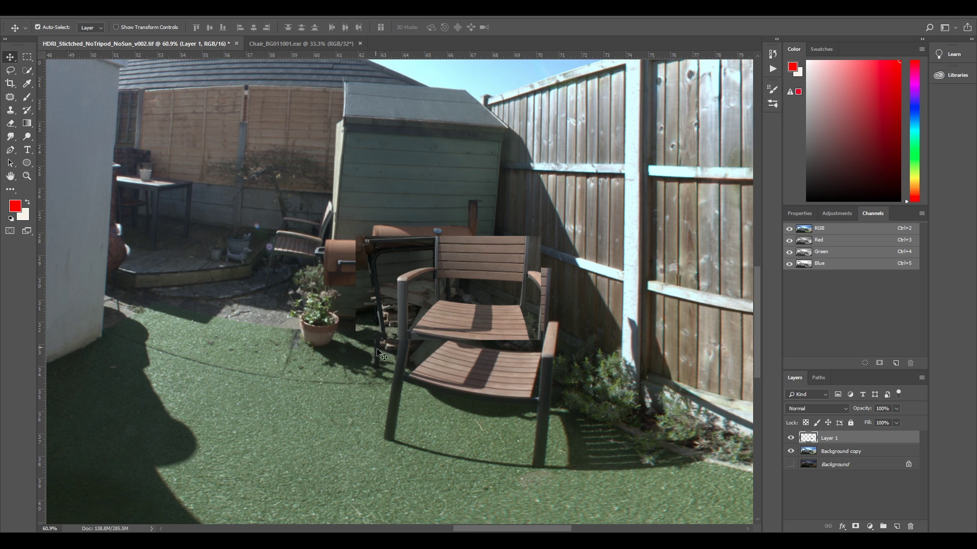
{"action": "left_click_drag", "start_coordinate": [399, 270], "coordinate": [426, 311]}
{"action": "left_click_drag", "start_coordinate": [458, 340], "coordinate": [472, 365]}
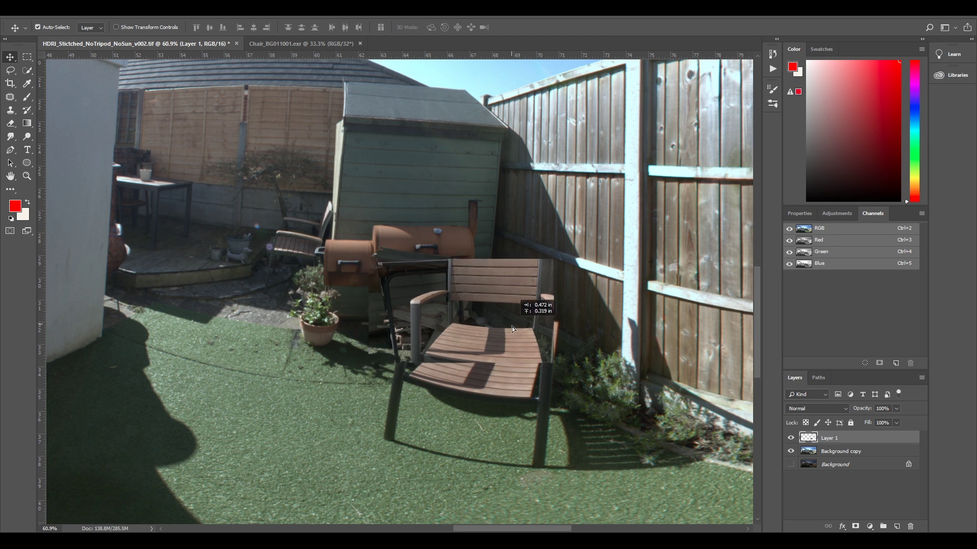
- Fine-tune the chair plate's position until its seat and backrest overlap the panorama chair
{"action": "scroll", "coordinate": [502, 362], "scroll_direction": "up", "scroll_amount": 3}
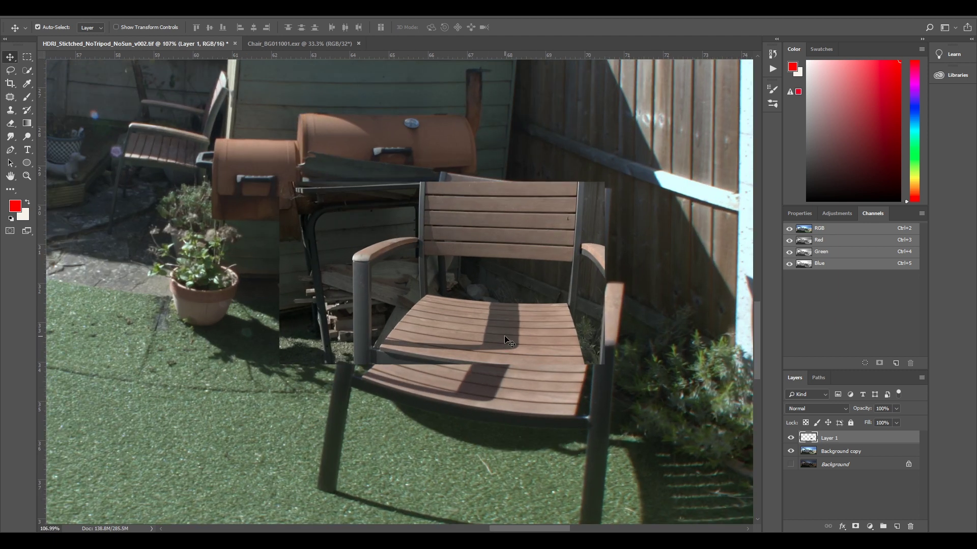
{"action": "scroll", "coordinate": [498, 376], "scroll_direction": "down", "scroll_amount": 5}
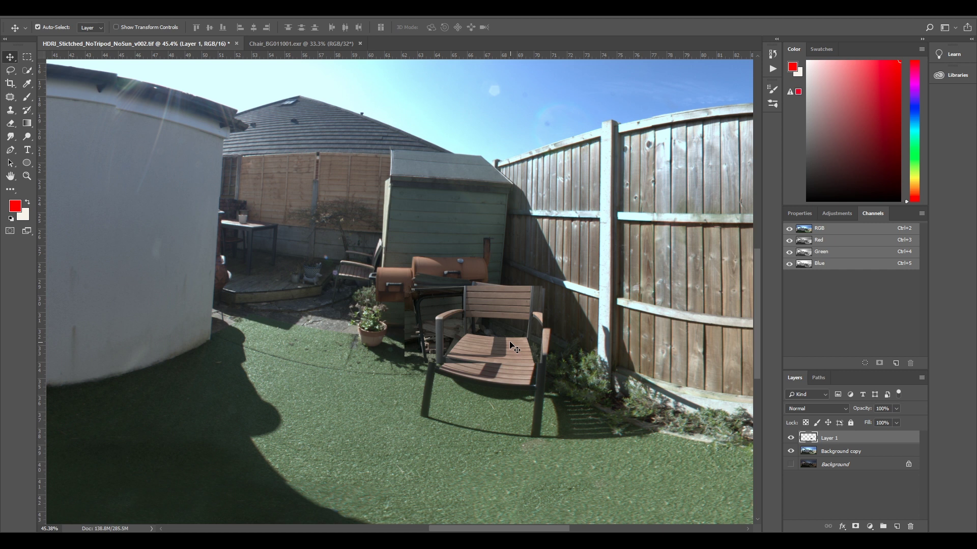
{"action": "mouse_move", "coordinate": [502, 337]}
{"action": "left_mouse_down"}
{"action": "mouse_move", "coordinate": [389, 366]}
{"action": "mouse_move", "coordinate": [489, 332]}
{"action": "left_mouse_up"}
{"action": "scroll", "coordinate": [501, 349], "scroll_direction": "up", "scroll_amount": 3}
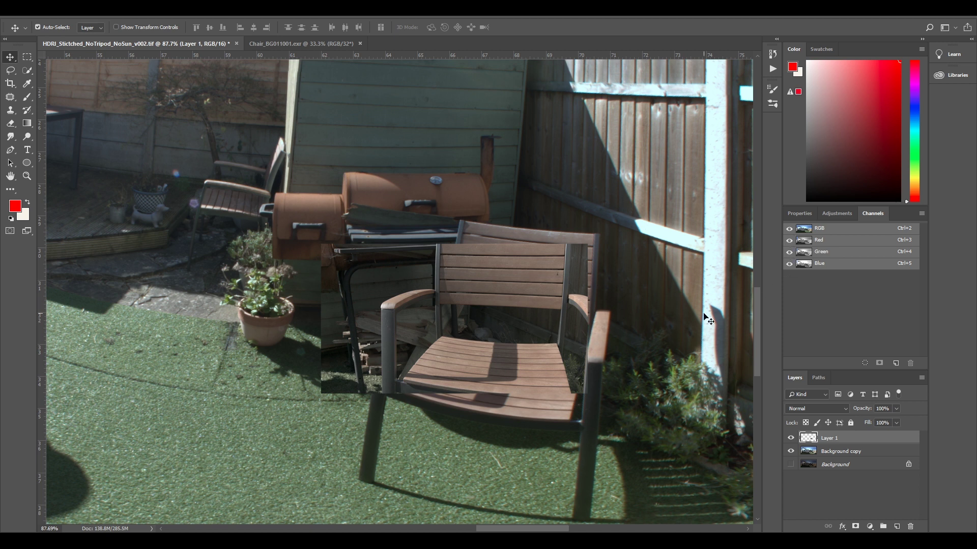
{"action": "left_click_drag", "start_coordinate": [510, 341], "coordinate": [517, 311]}
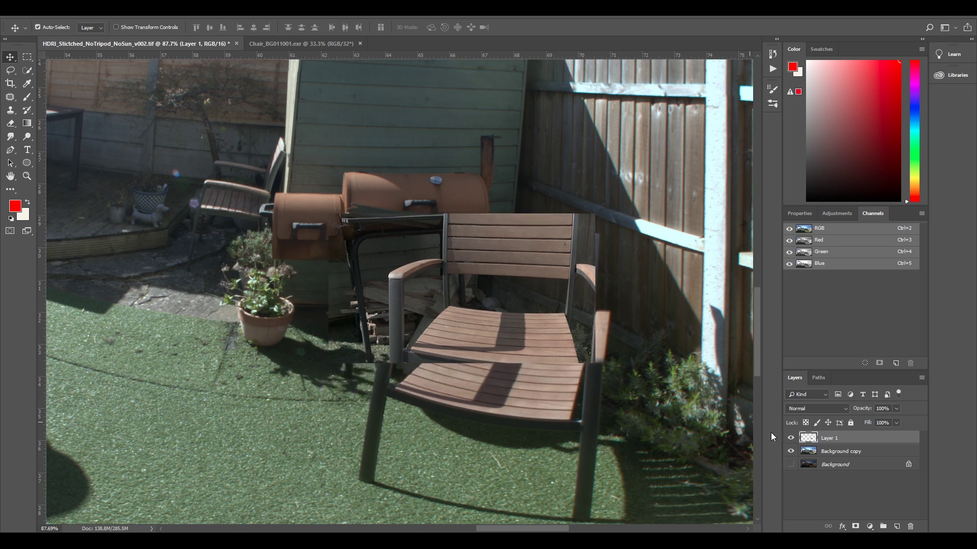
{"action": "scroll", "coordinate": [516, 267], "scroll_direction": "down", "scroll_amount": 3}
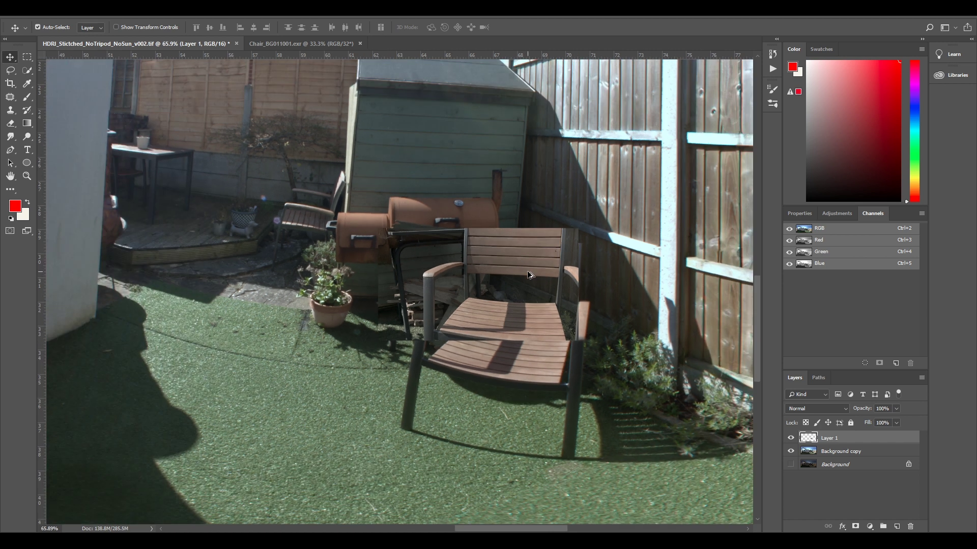
{"action": "scroll", "coordinate": [534, 292], "scroll_direction": "down", "scroll_amount": 3}
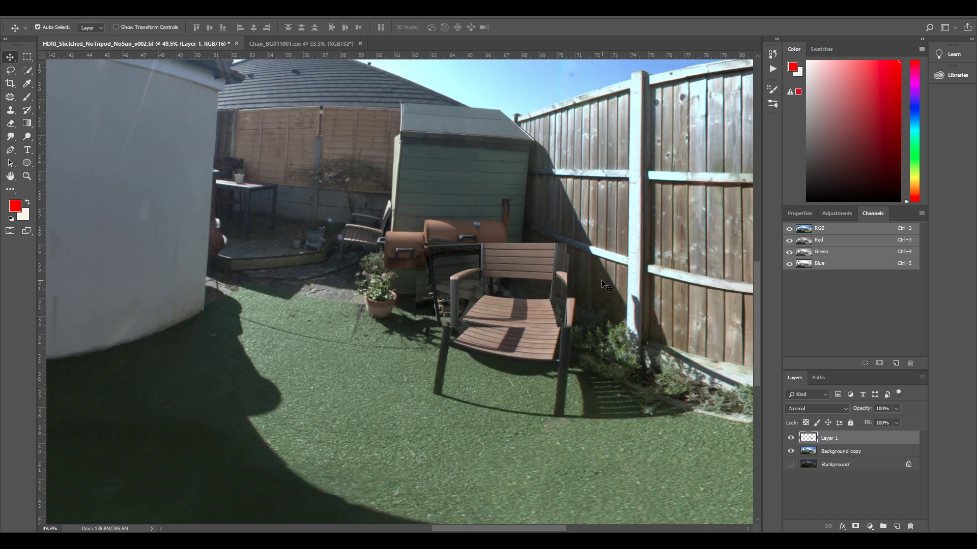
{"action": "scroll", "coordinate": [309, 162], "scroll_direction": "down", "scroll_amount": 3}
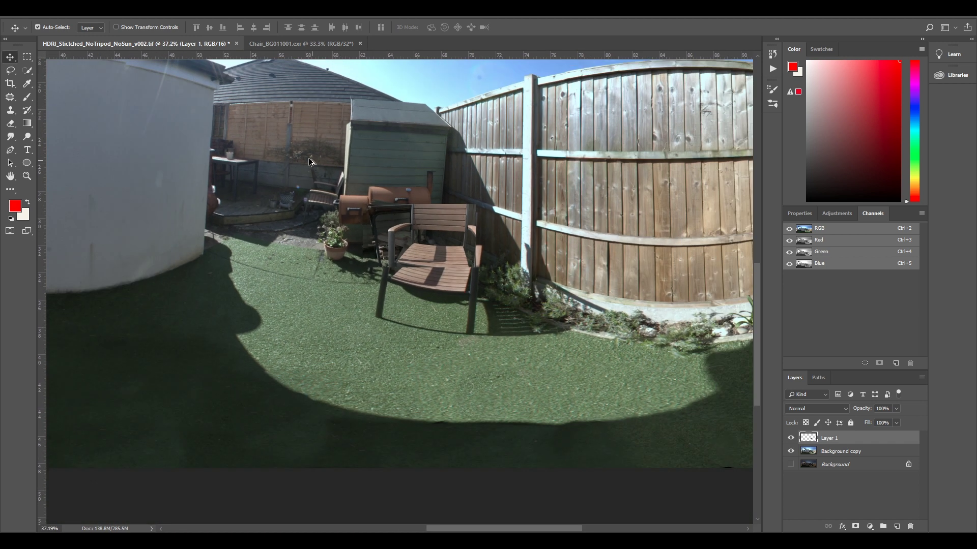
{"action": "scroll", "coordinate": [413, 198], "scroll_direction": "up", "scroll_amount": 6}
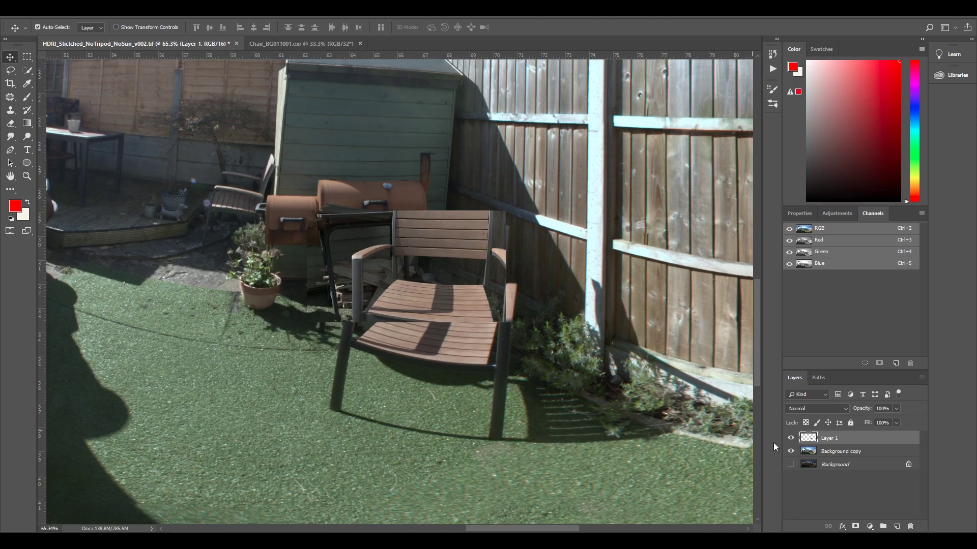